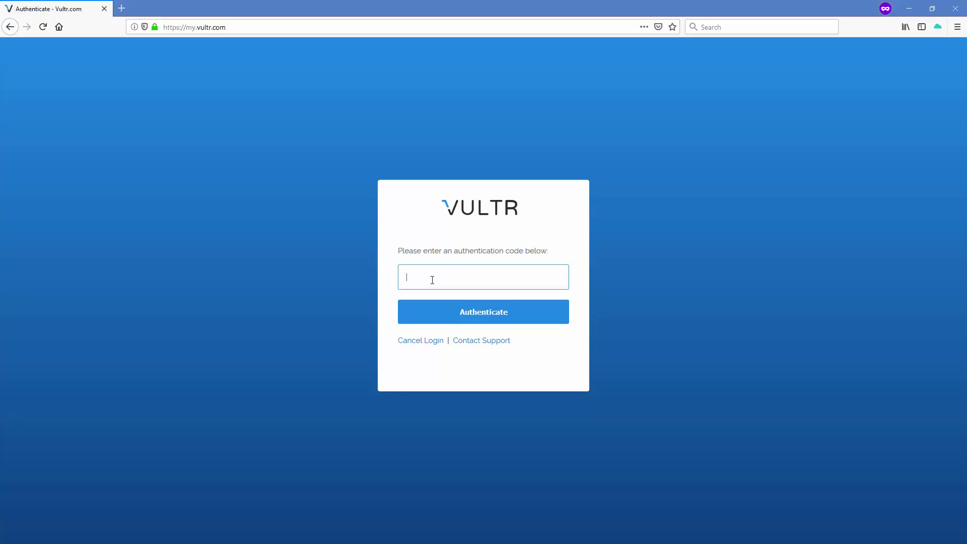
Submit the two-factor authentication code to reach the Vultr Servers dashboard.
key(Return)
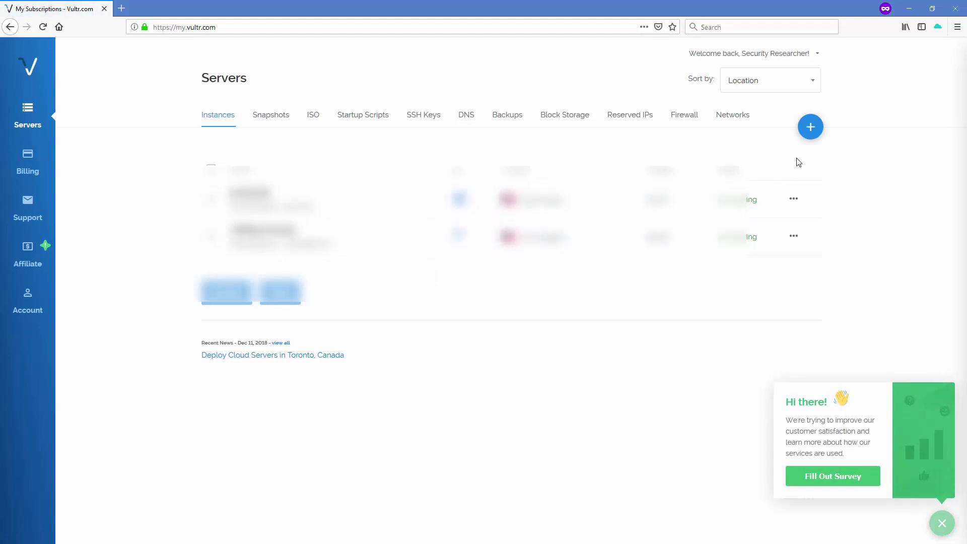
Start a new server deployment in Seattle running Ubuntu 18.10 x64.
click(817, 130)
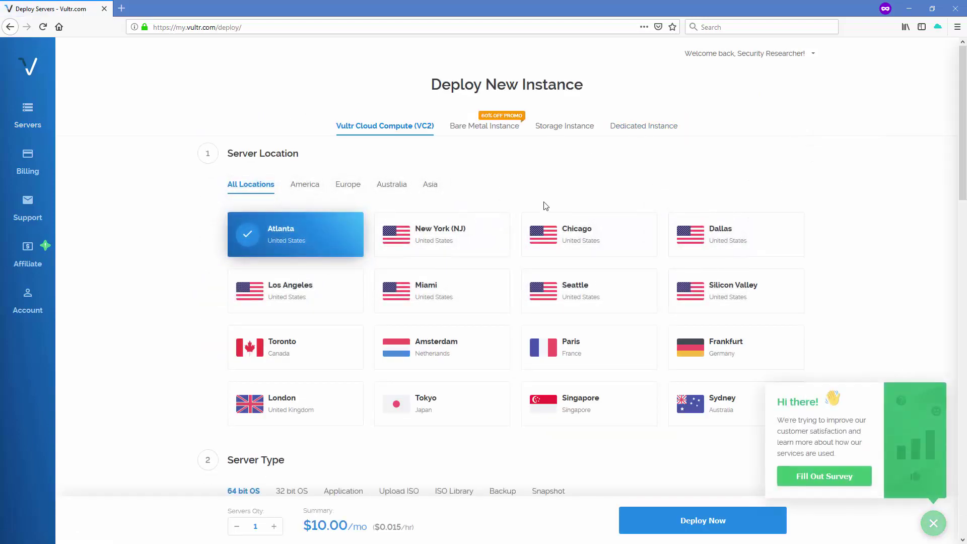
click(568, 291)
scroll(567, 283, down, 2)
scroll(565, 270, down, 4)
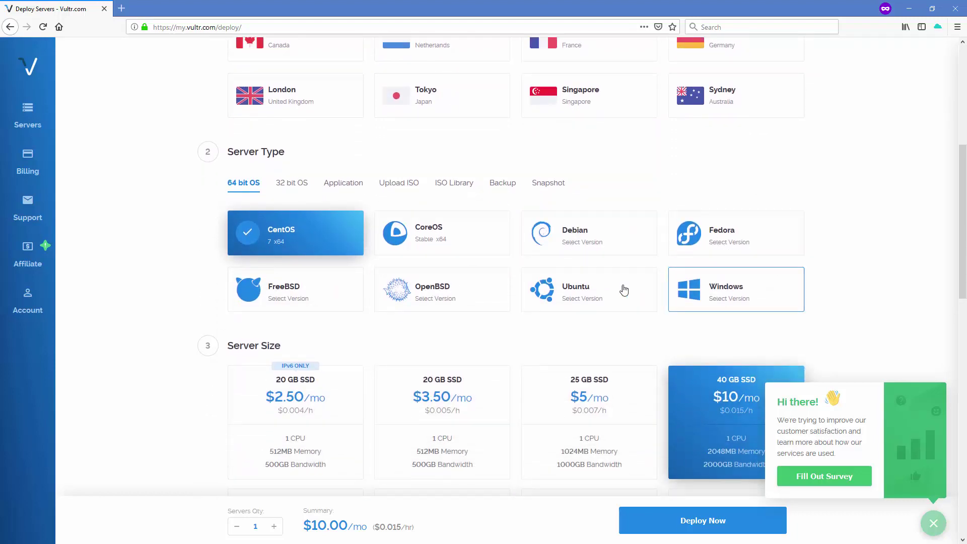
click(577, 298)
click(568, 325)
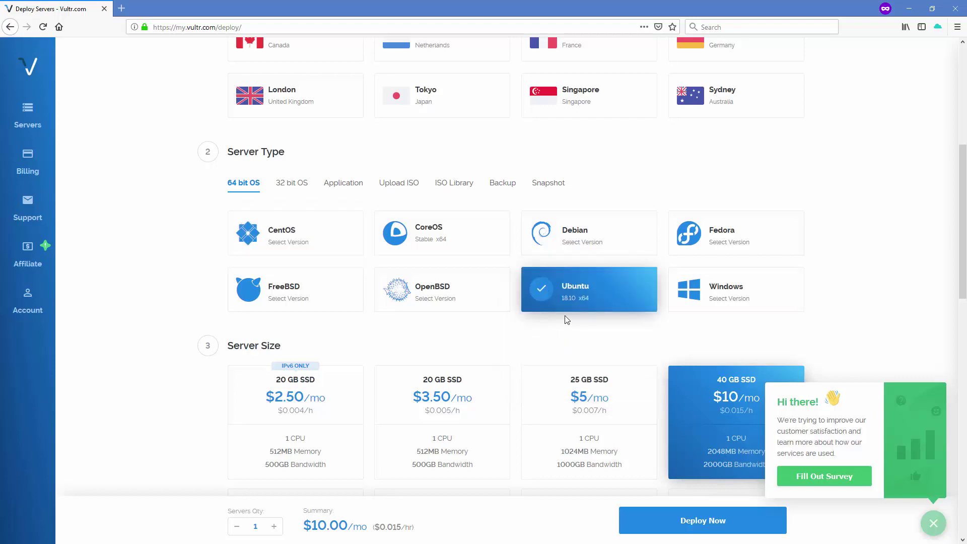
Choose the 60 GB $20/mo plan and enter hostname passbolt.r4p3.net.
scroll(567, 237, down, 2)
scroll(567, 233, down, 2)
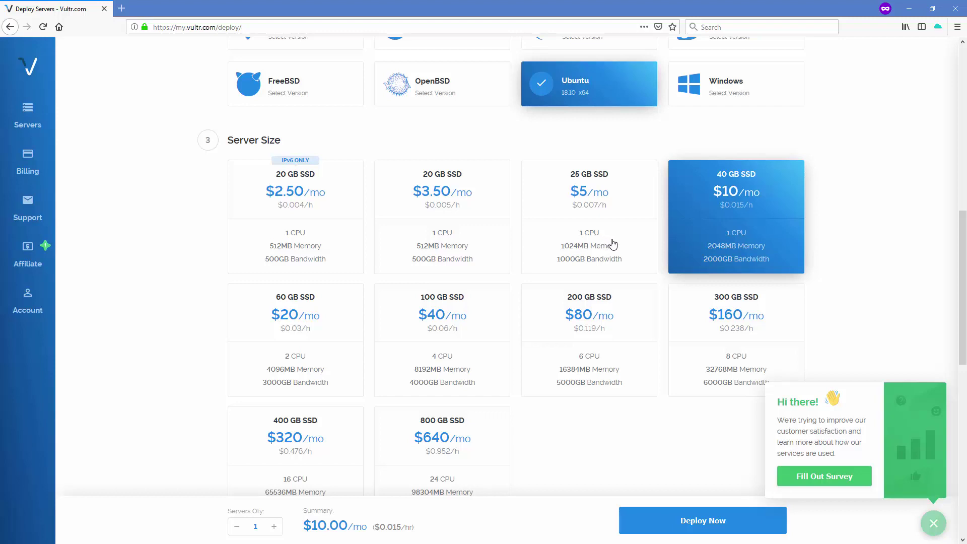
scroll(616, 243, down, 1)
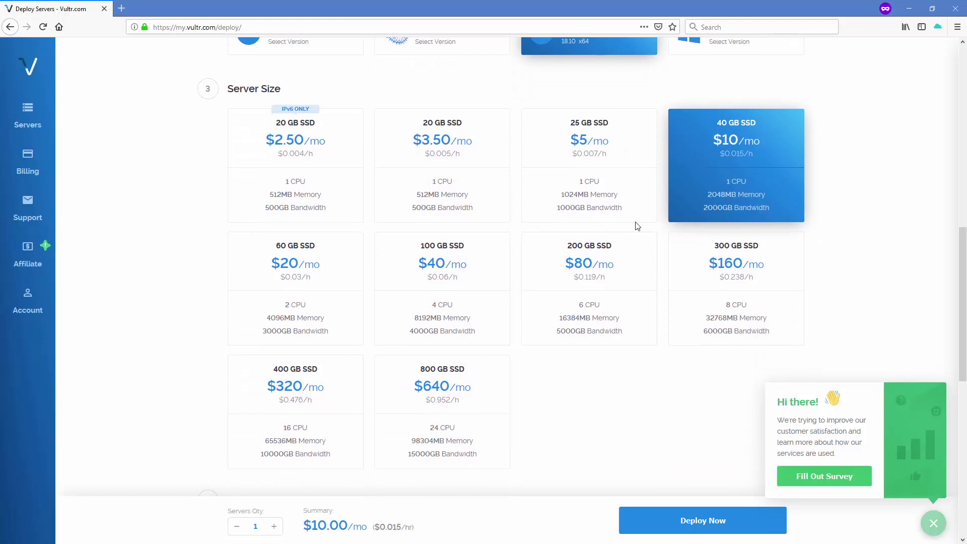
click(301, 296)
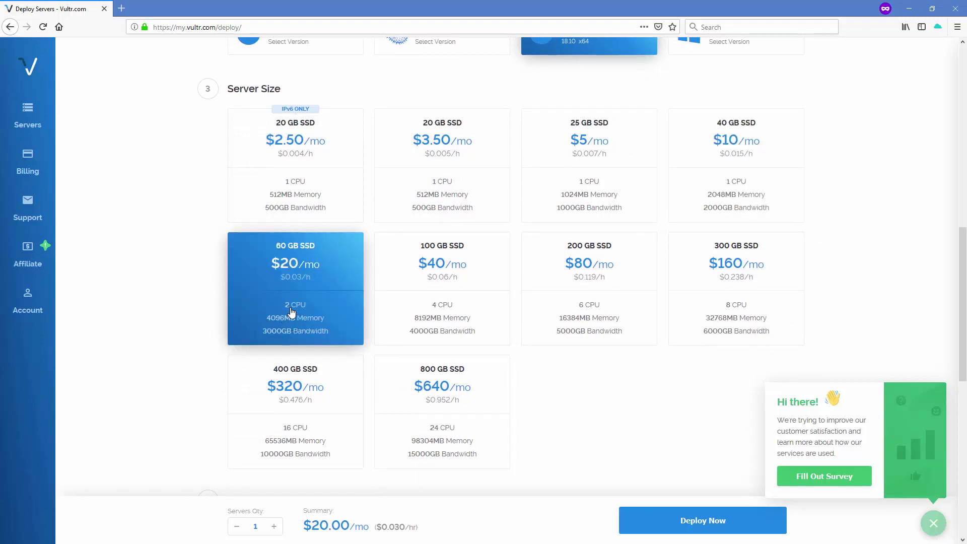
scroll(291, 312, down, 7)
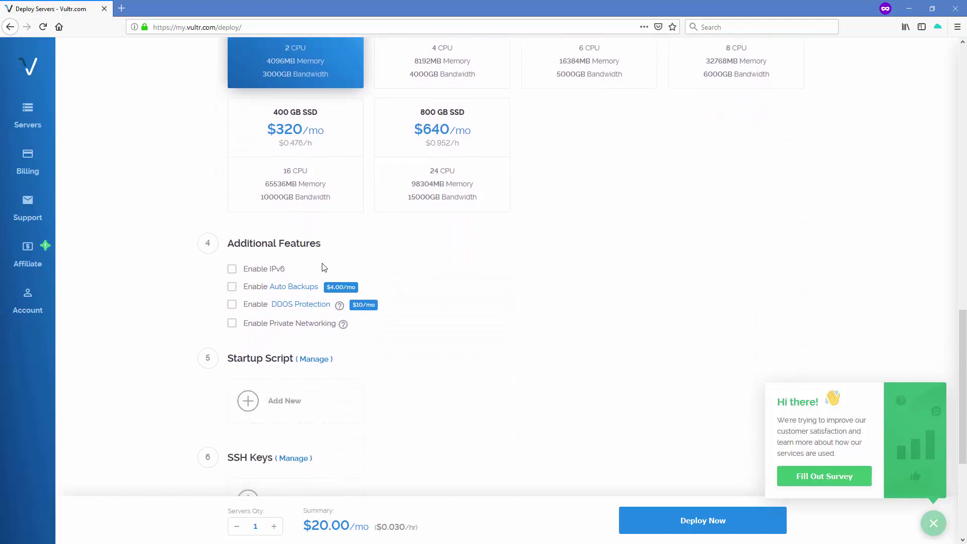
scroll(325, 272, down, 2)
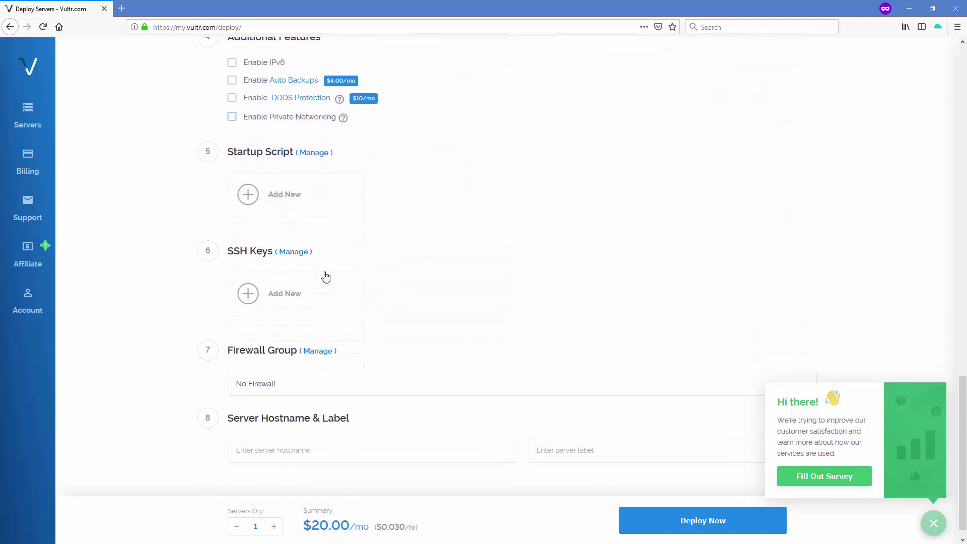
click(279, 436)
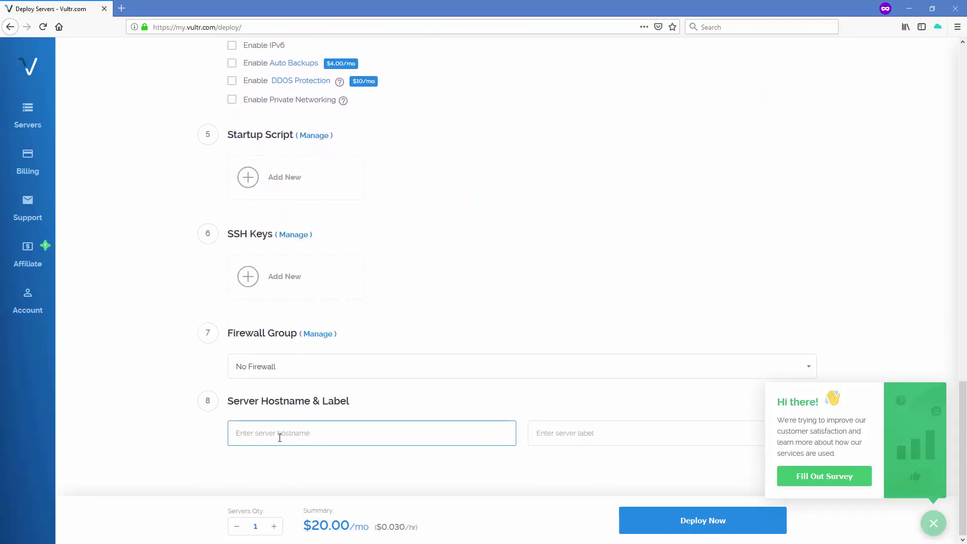
text(passbolt)
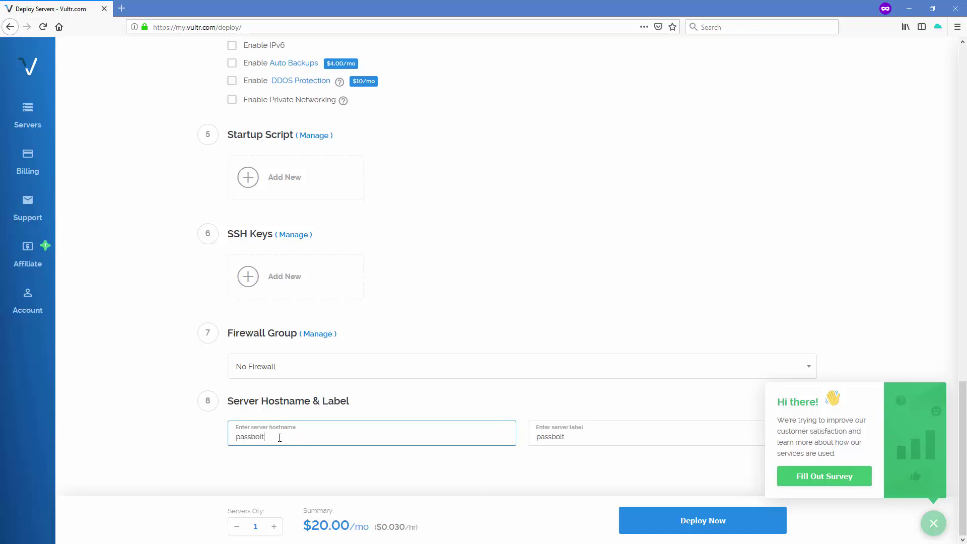
text(.r4p3.net)
Deploy the server and open the passbolt.r4p3.net server's information page beside PuTTY.
click(680, 525)
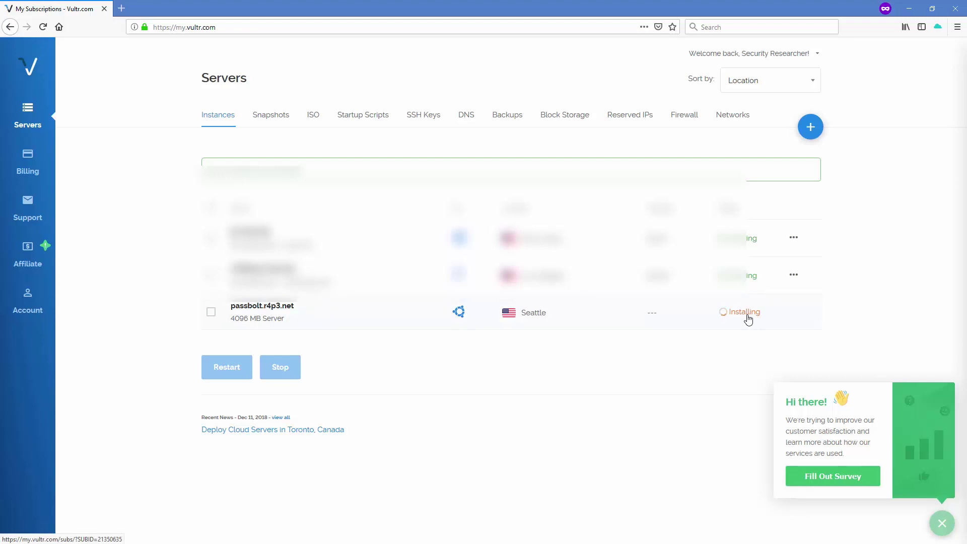
click(748, 319)
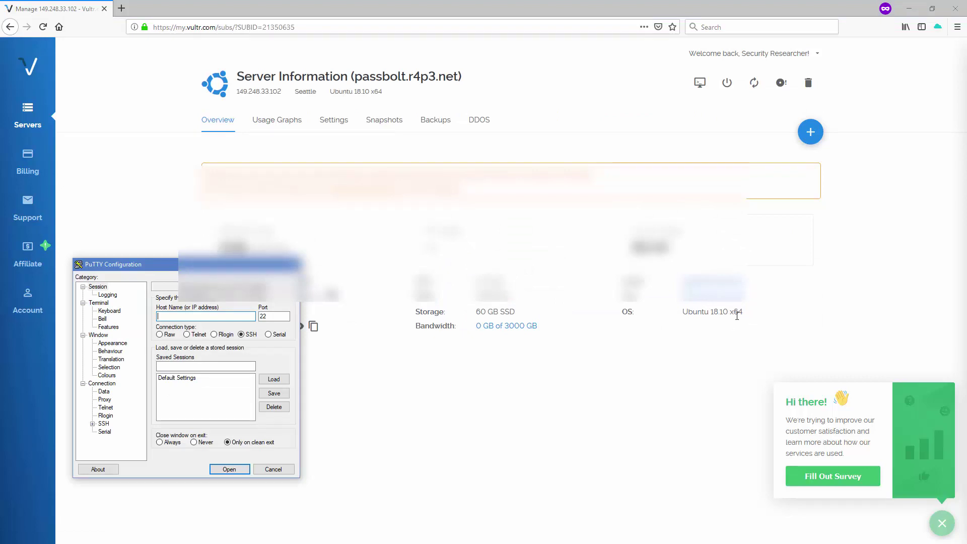
drag(178, 267, 31, 281)
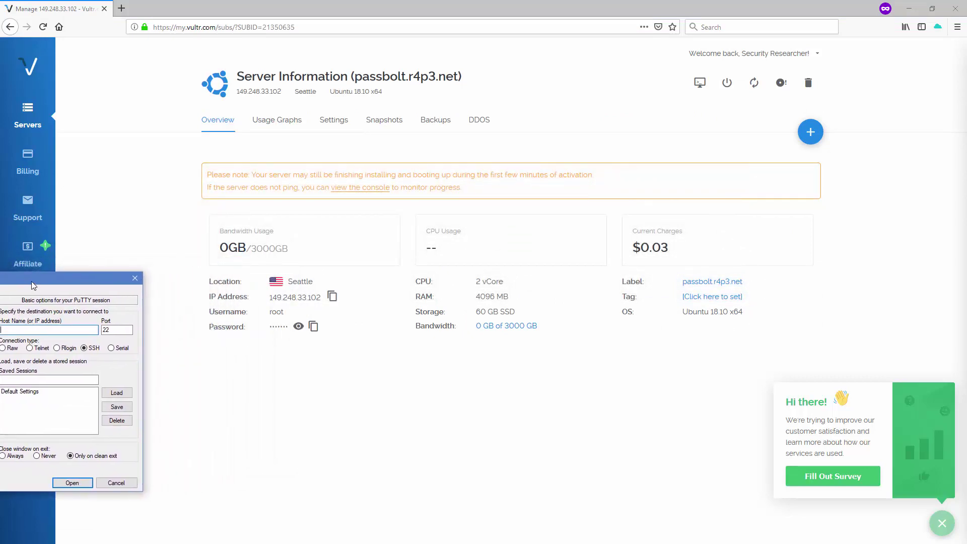
Connect PuTTY over SSH to the copied IP 149.248.33.102 and trust its host key.
click(334, 298)
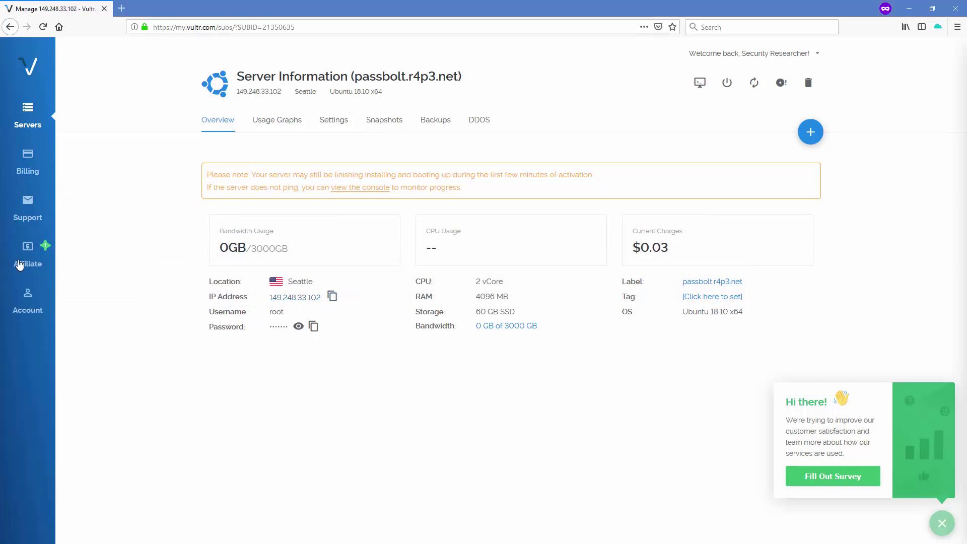
key(alt+Tab)
drag(126, 259, 137, 260)
key(ctrl+v)
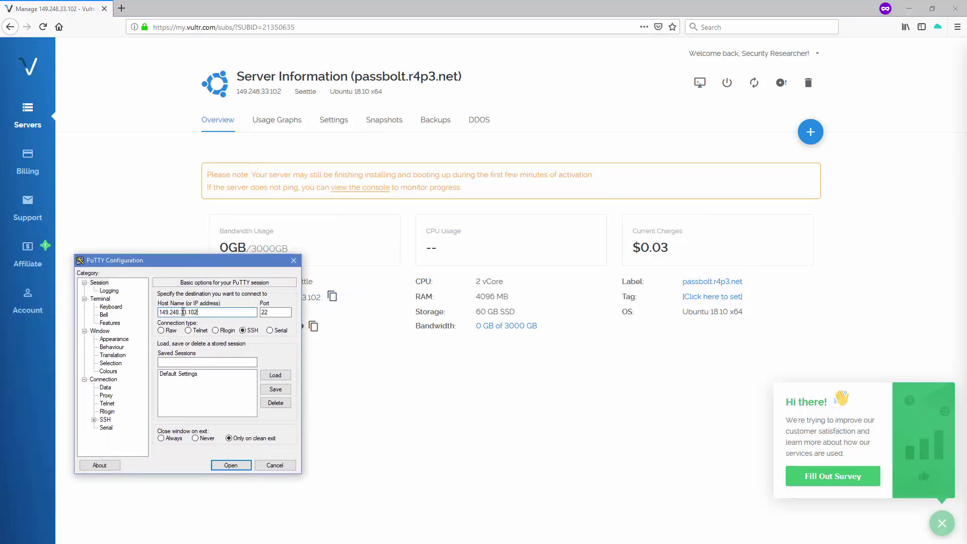
click(231, 466)
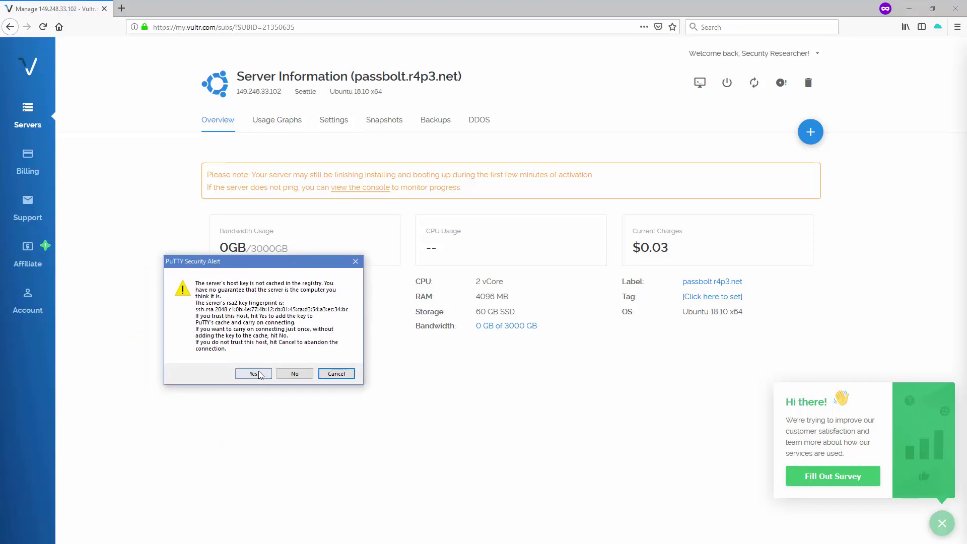
click(253, 375)
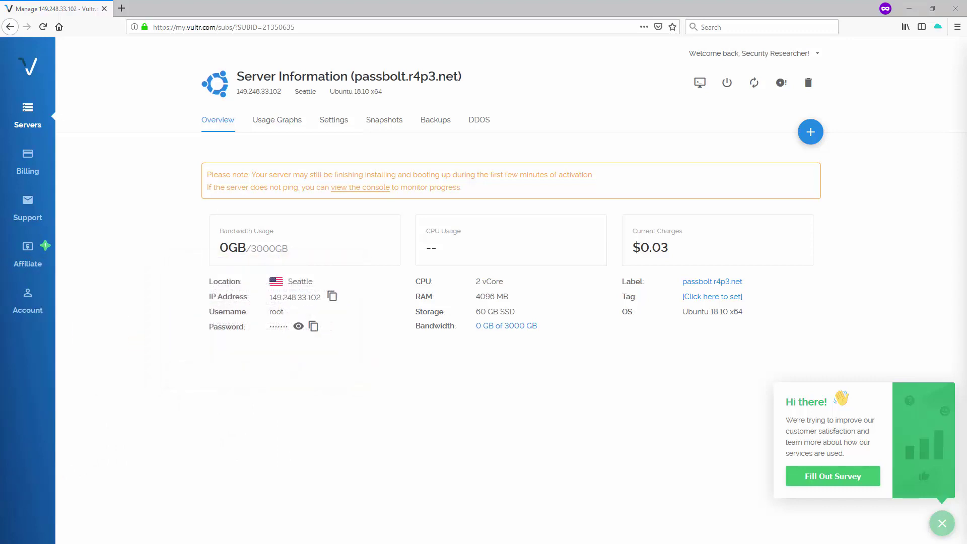
drag(195, 262, 280, 356)
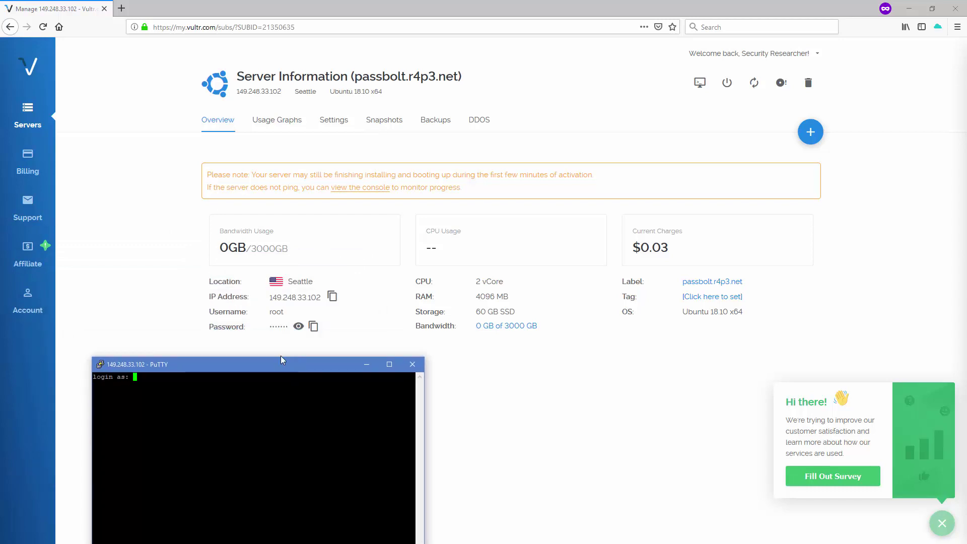
Log in as root using the server's root password copied from Vultr.
text(root)
key(Return)
click(313, 327)
drag(315, 367, 30, 336)
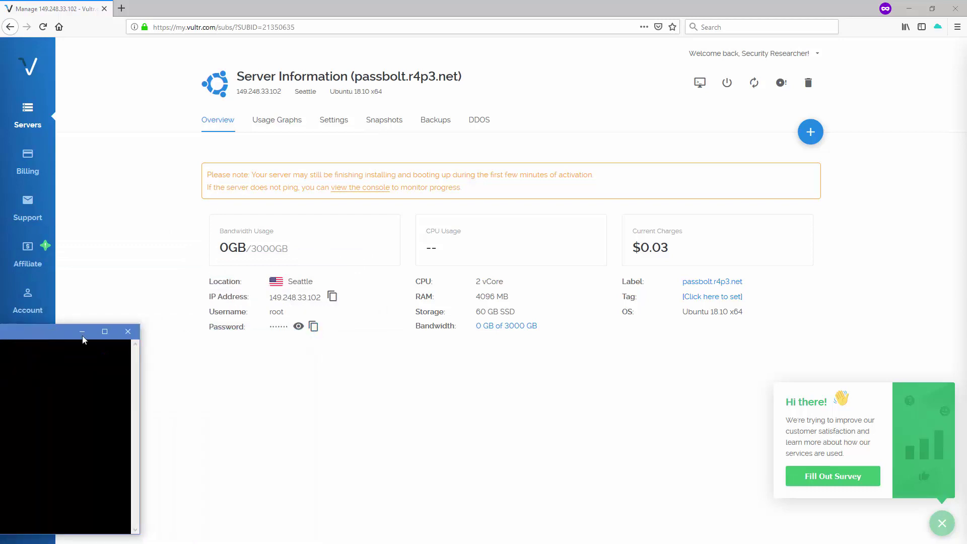
click(313, 327)
key(alt+Tab)
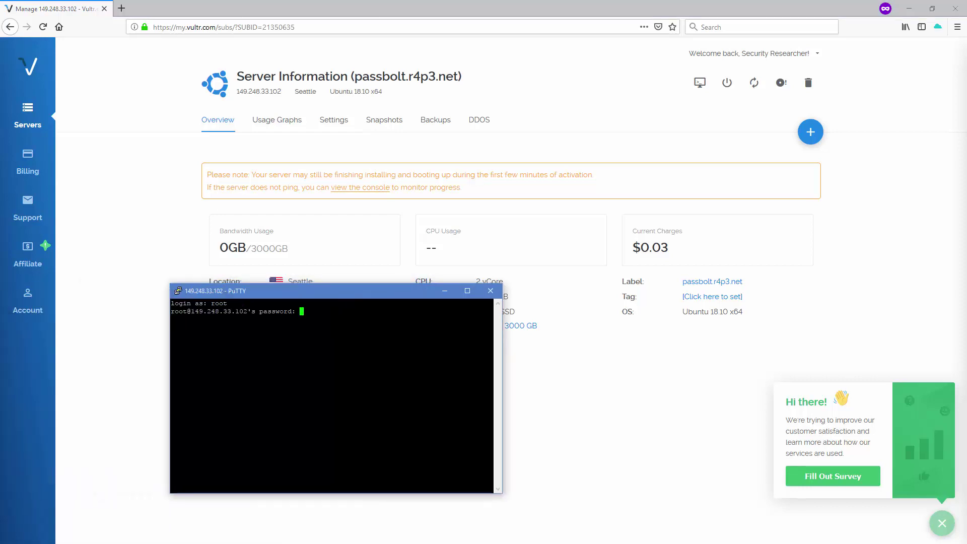
key(shift+Insert)
key(Return)
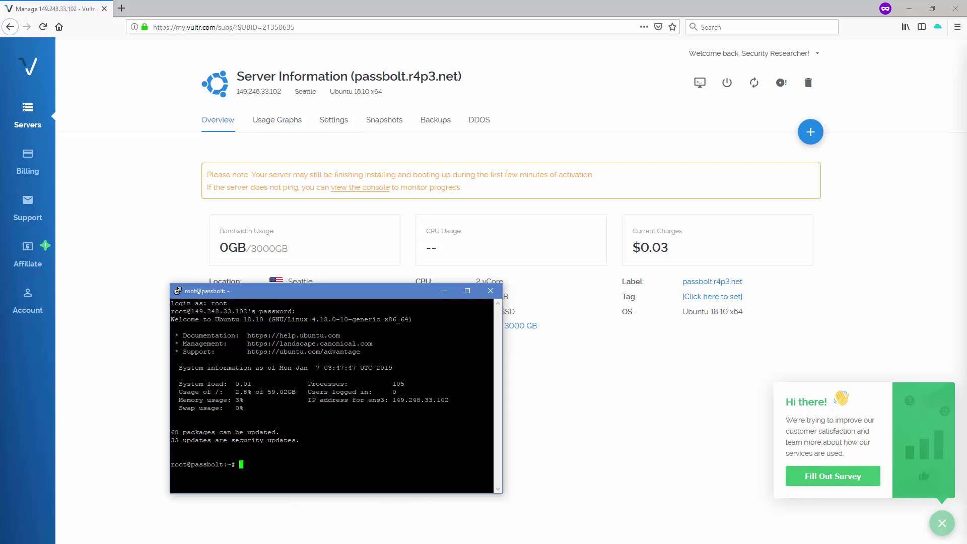
Run apt update and apt upgrade -y to update the server's packages.
text(apt update)
key(Return)
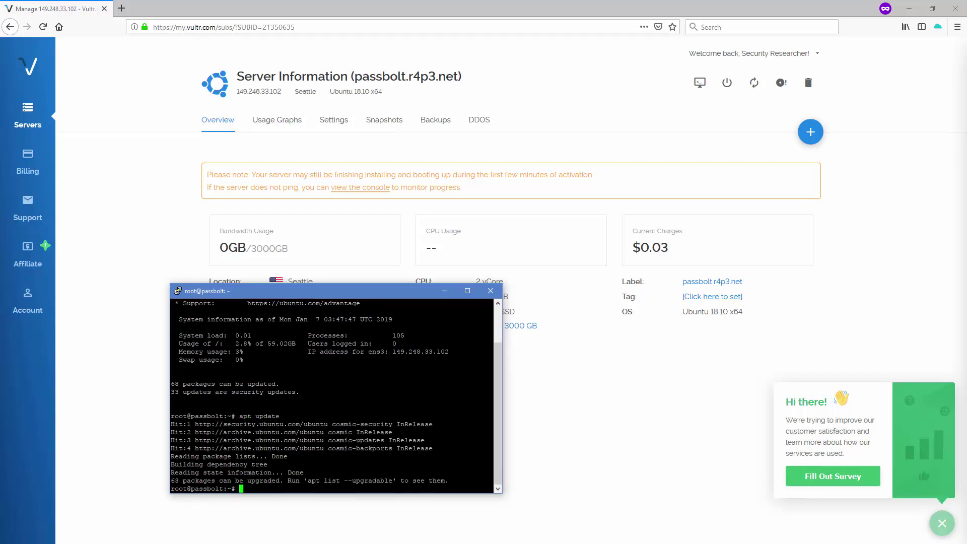
text(apt upgrade -y)
key(Return)
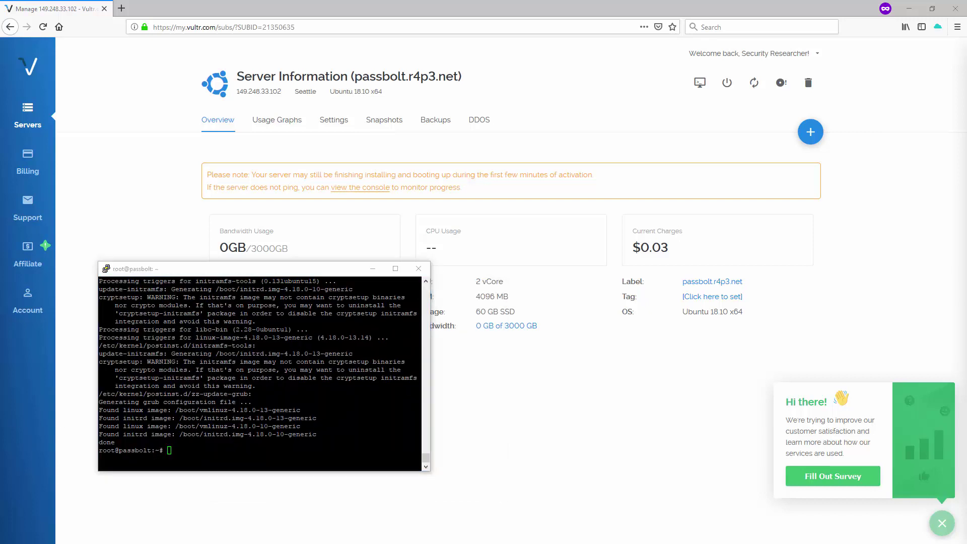
Enable the universe repository, run apt-get update, and grep sources.list for "universe".
key(alt+Tab)
key(shift+Insert)
key(Return)
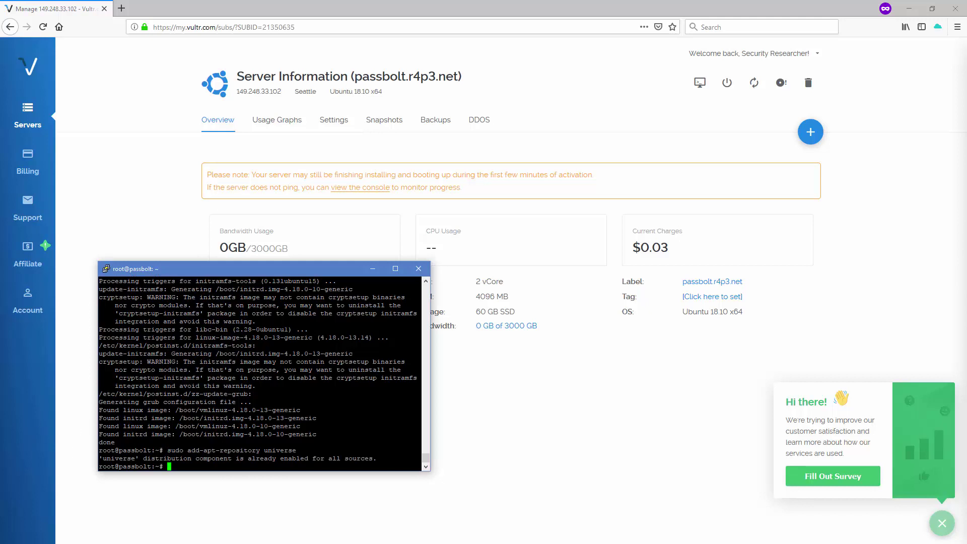
key(alt+Tab)
key(shift+Insert)
key(Return)
key(BackSpace)
key(BackSpace)
key(BackSpace)
key(BackSpace)
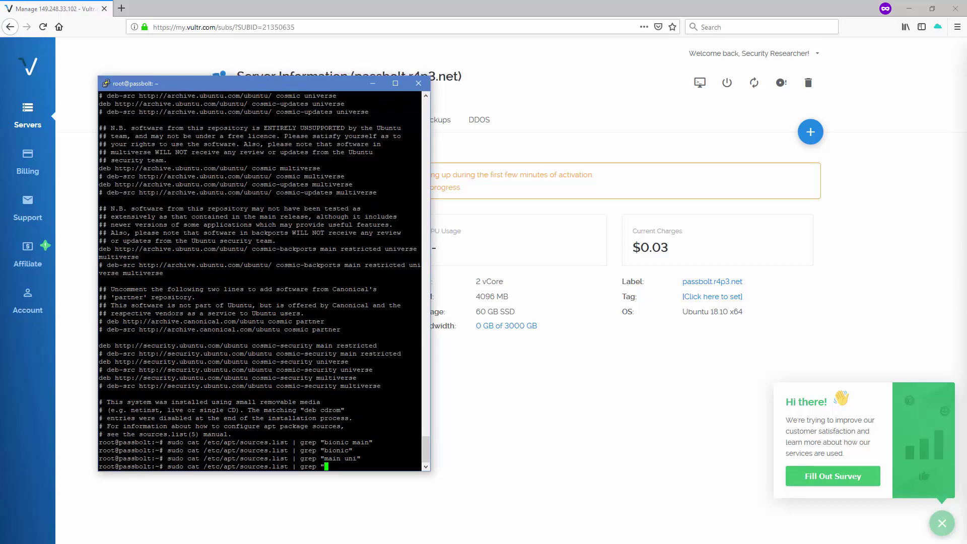
text(universe")
key(Return)
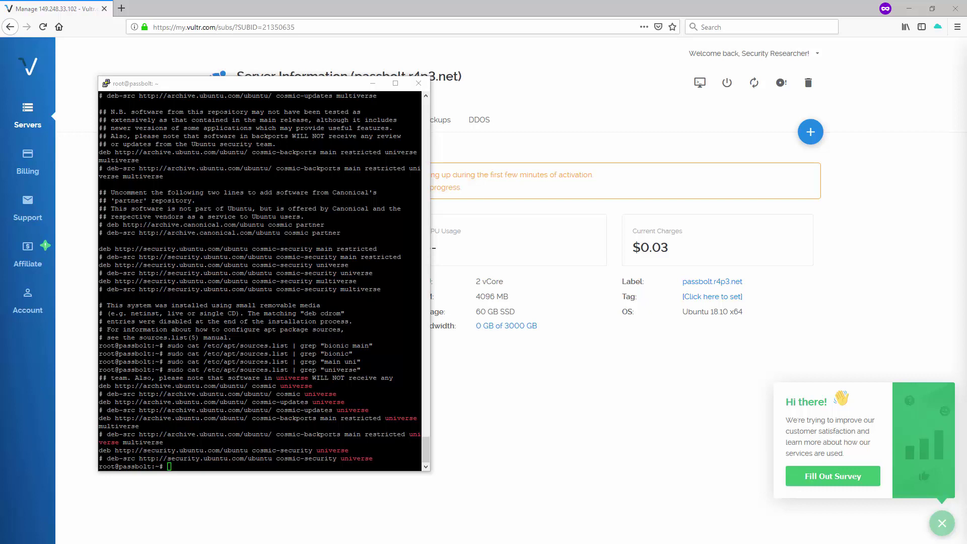
Download the Passbolt installer archive and its checksum file onto the server.
key(alt+Tab)
key(shift+Insert)
key(Return)
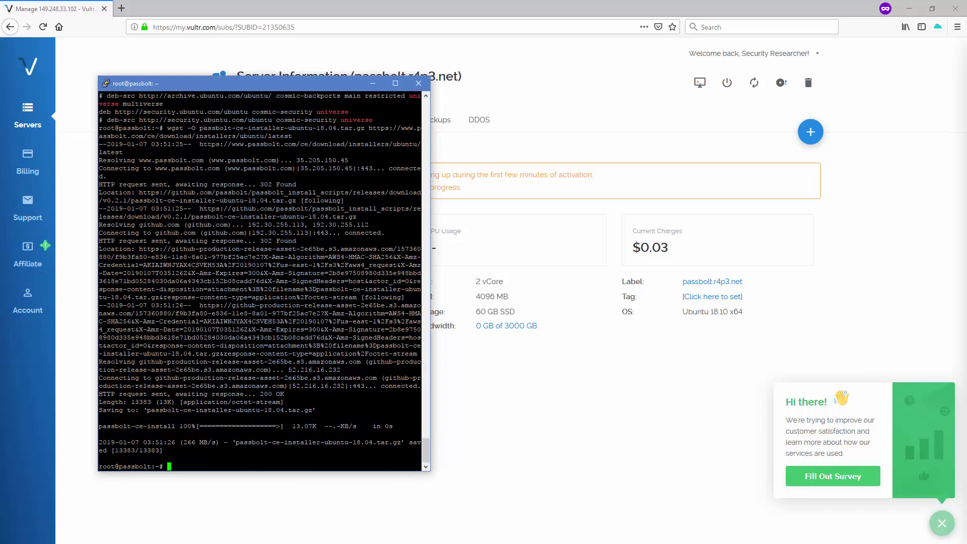
key(alt+Tab)
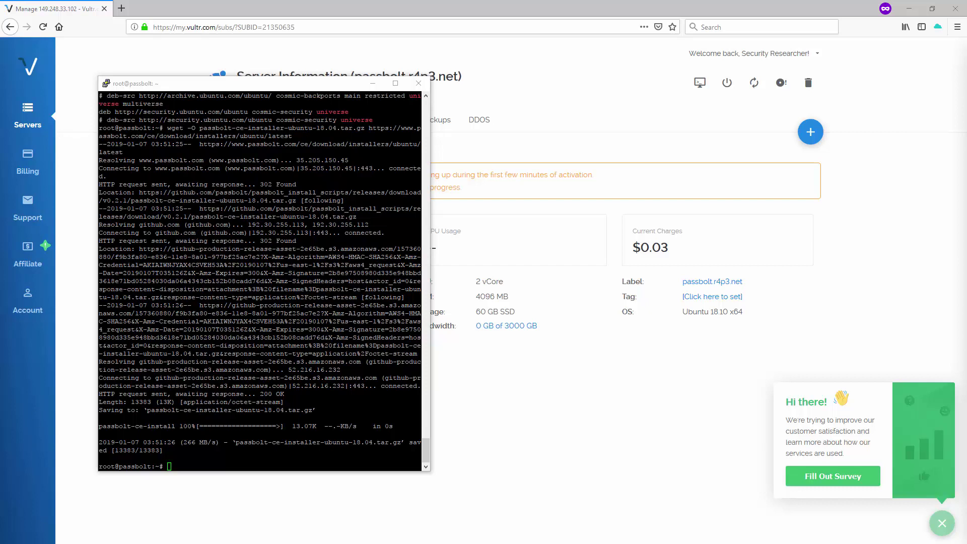
key(alt+Tab)
key(shift+Insert)
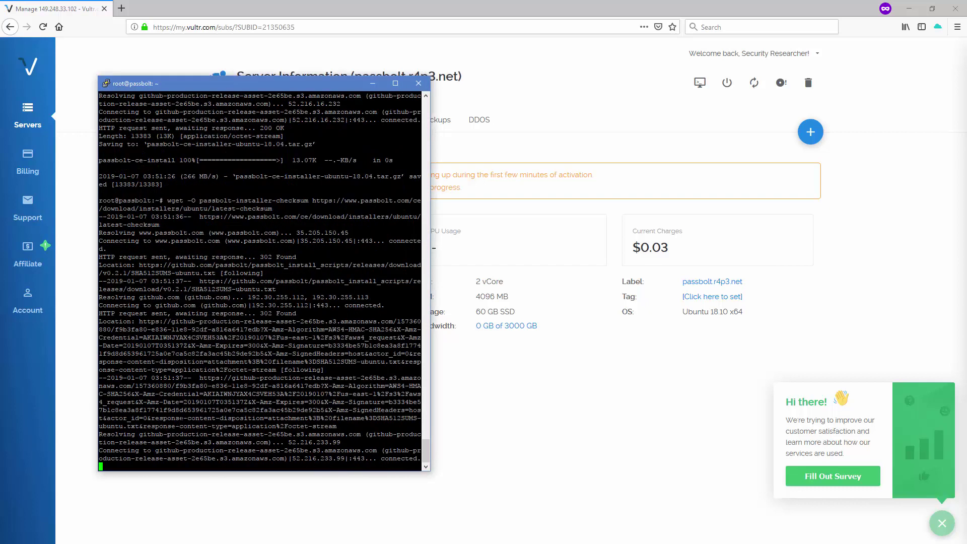
Verify the installer with sha512sum -c and extract passbolt-ce-installer-ubuntu-18.04.tar.gz.
key(alt+Tab)
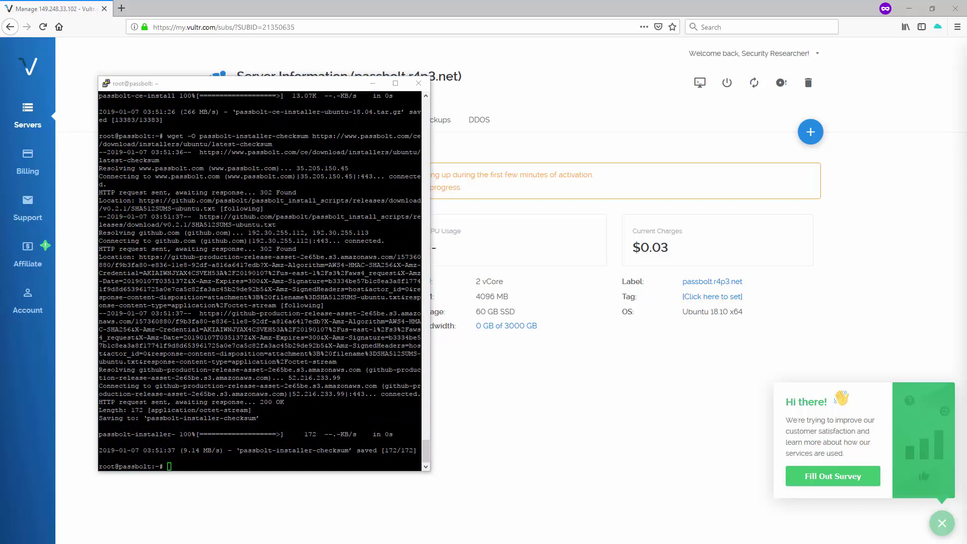
key(alt+Tab)
key(shift+Insert)
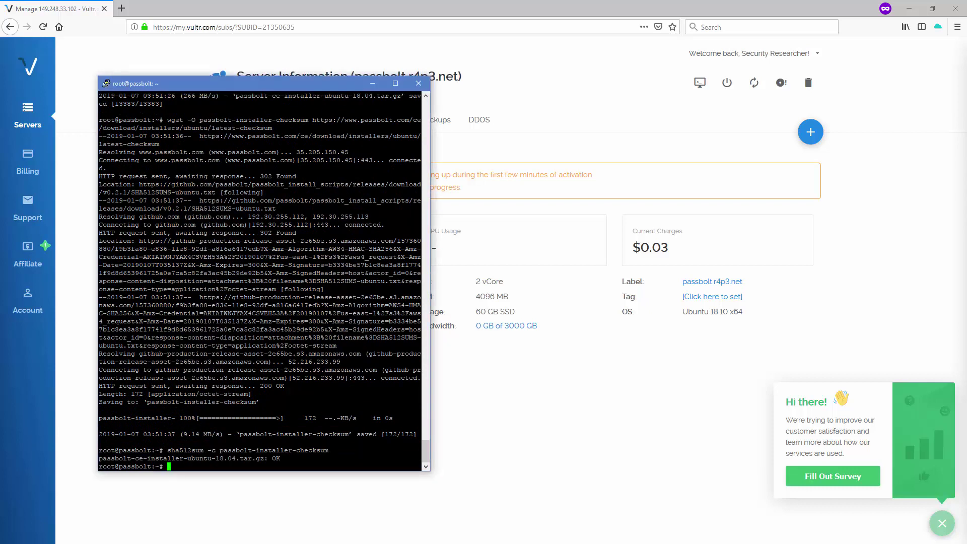
key(alt+Tab)
key(alt+Tab)
key(shift+Insert)
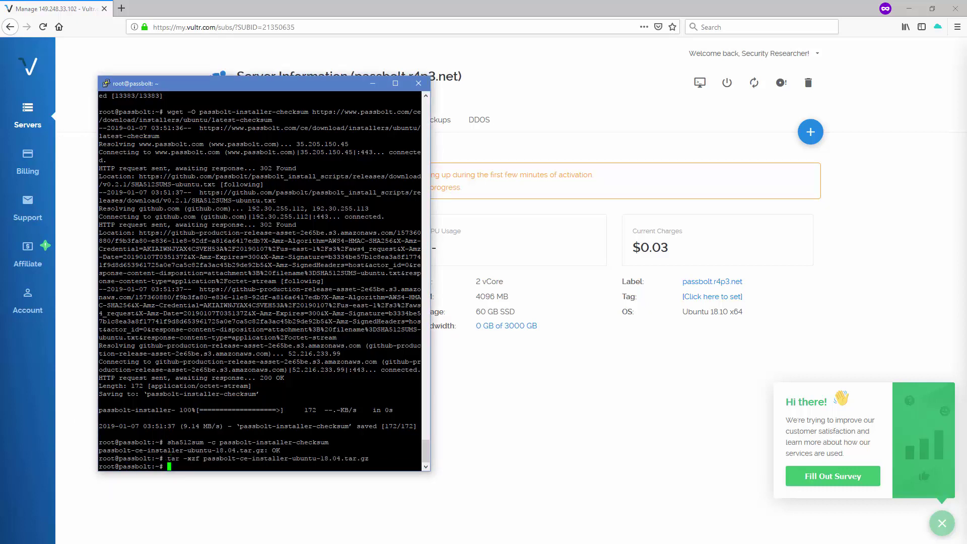
key(alt+Tab)
key(alt+Tab)
Launch the Passbolt installer, choose local MariaDB (1), and set database passwords, user and name.
key(shift+Insert)
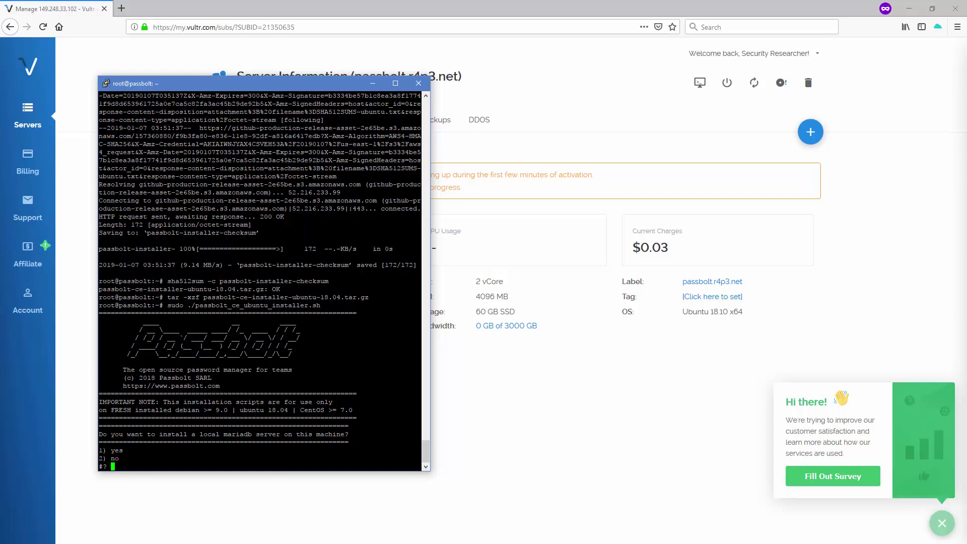
key(Return)
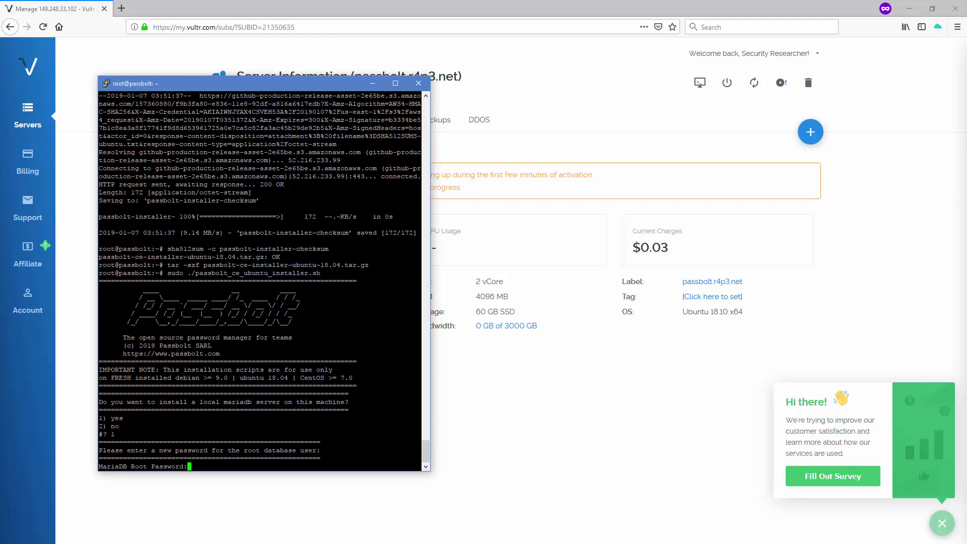
key(Return)
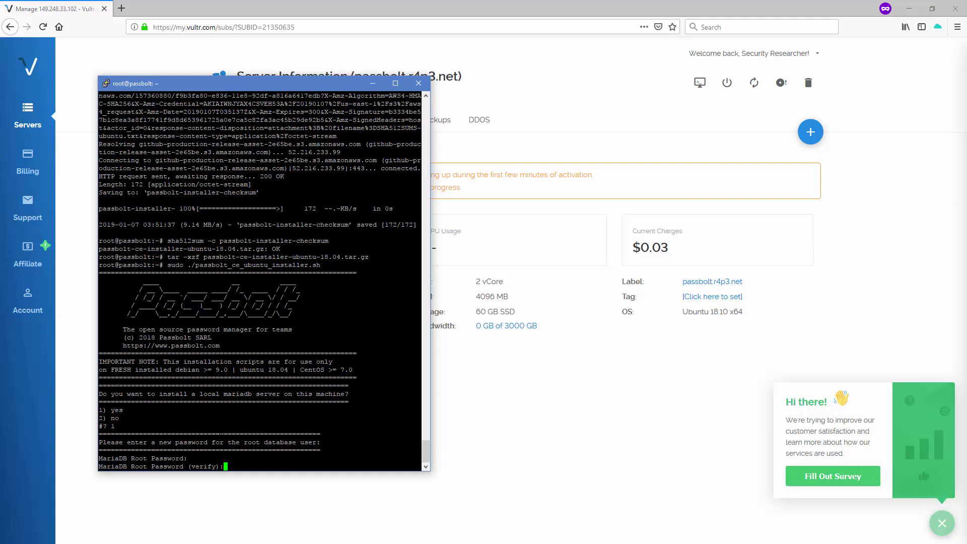
key(Return)
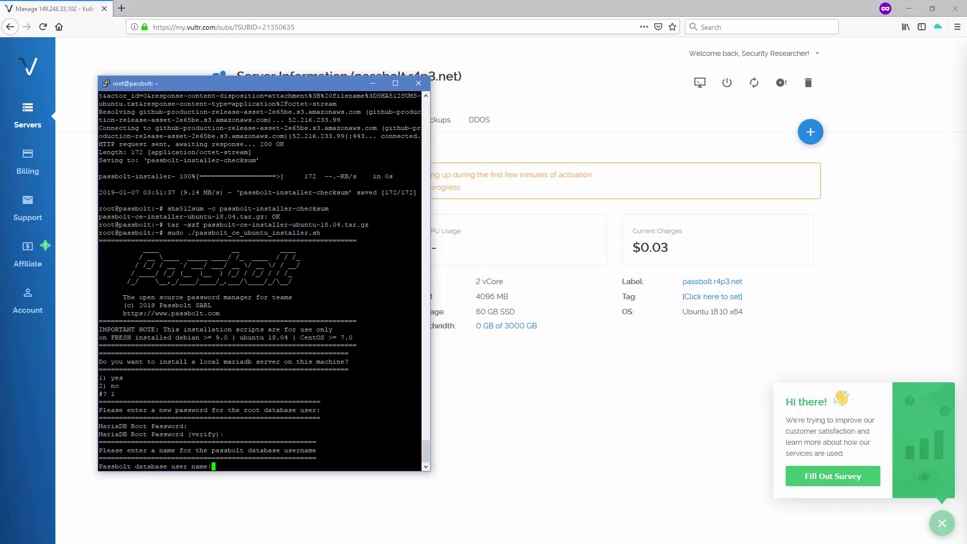
key(Return)
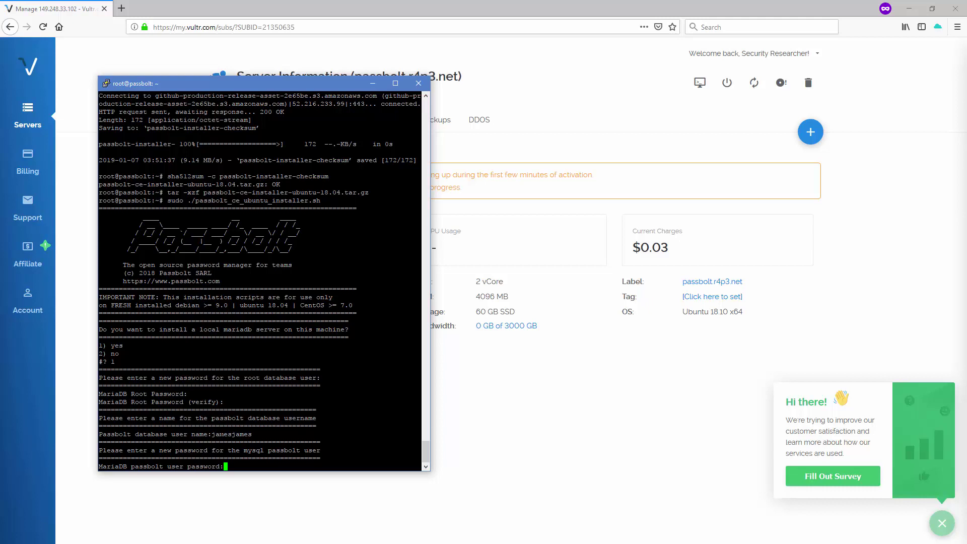
key(Return)
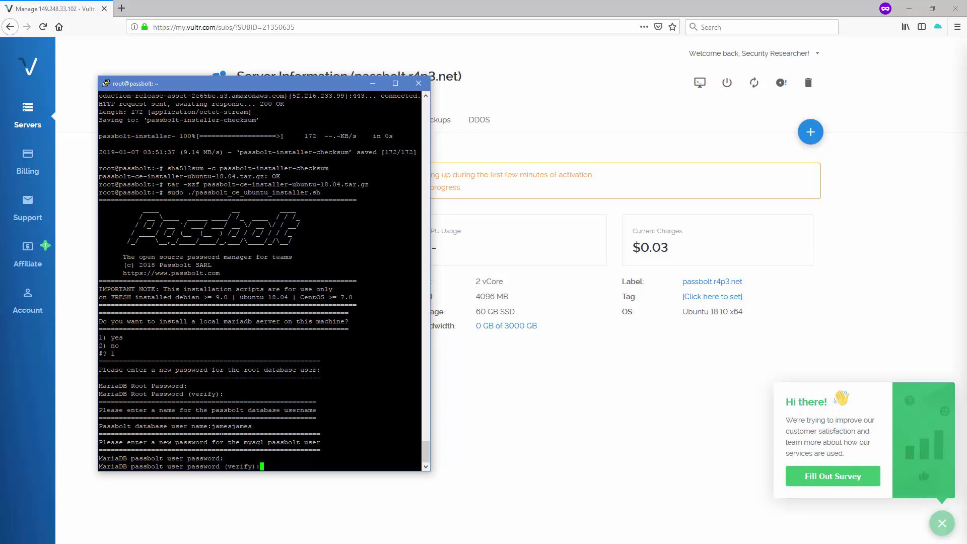
key(Return)
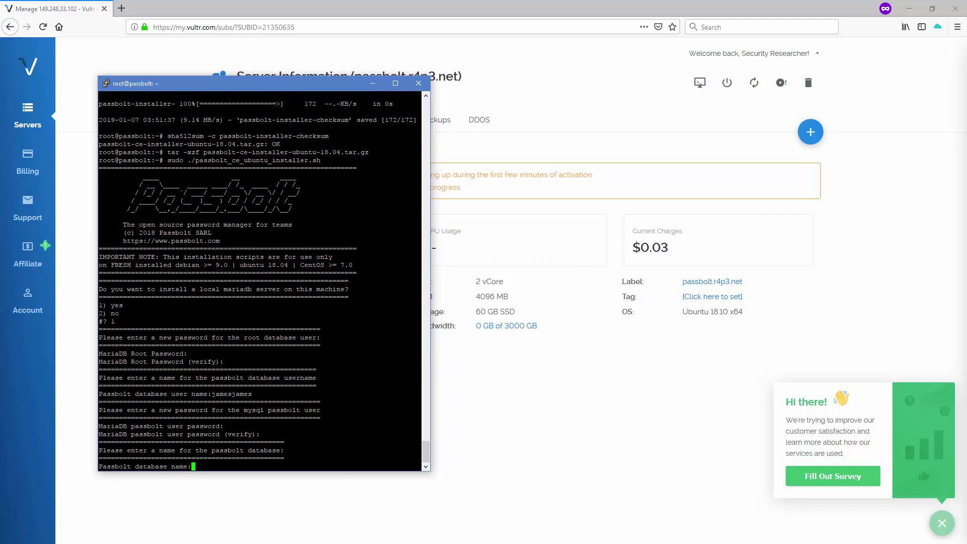
key(Return)
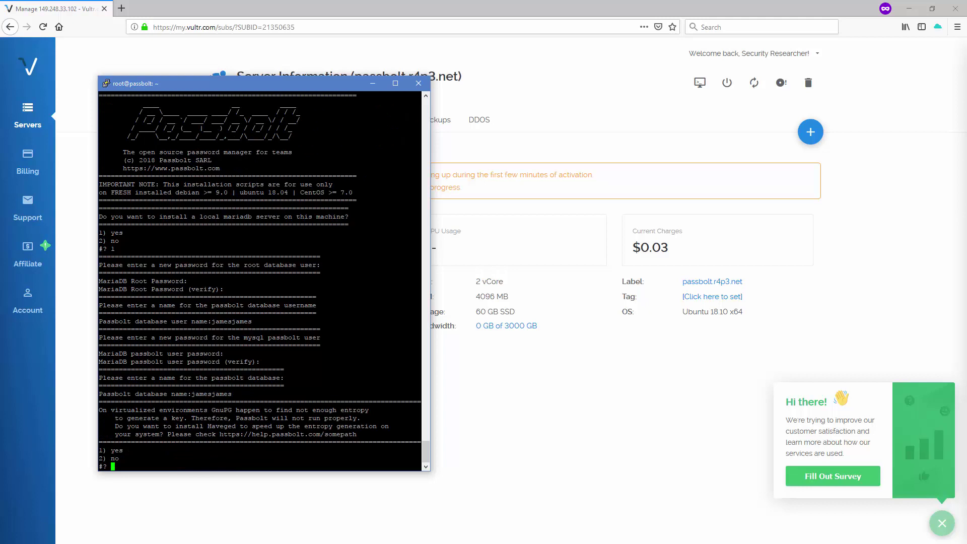
Choose Haveged, hostname passbolt.r4p3.net, automatic Let's Encrypt SSL (2), and enter the admin email.
text(1)
key(Return)
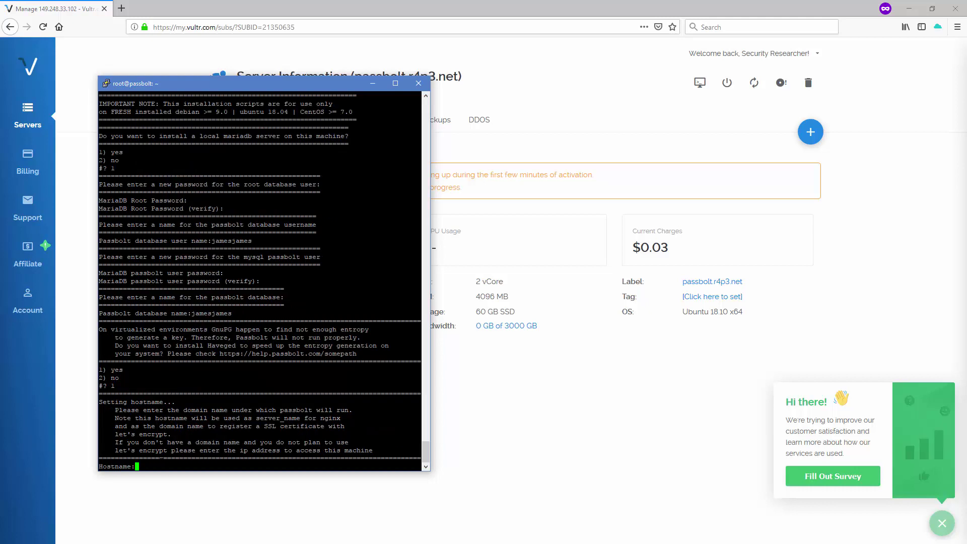
drag(216, 84, 459, 120)
text(passbol)
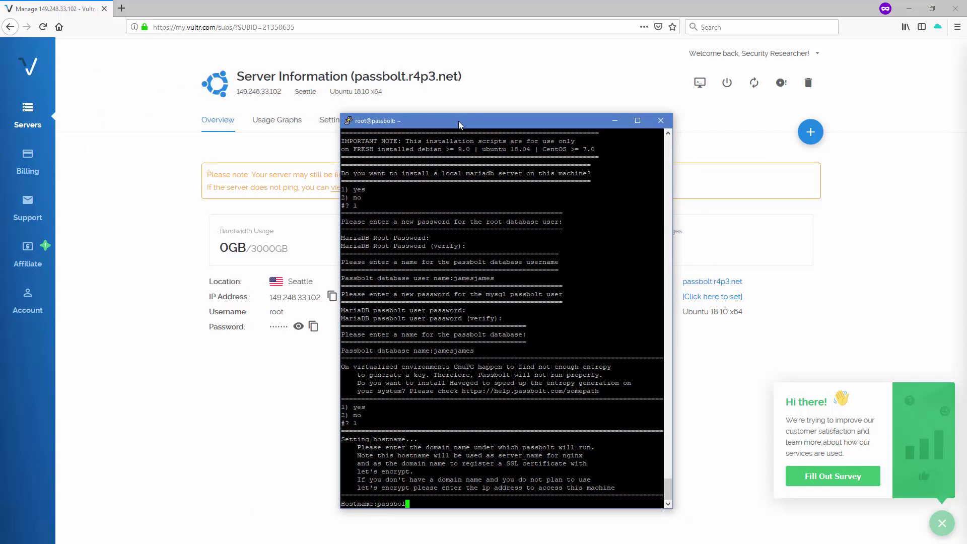
text(t.r4p3.net)
key(Return)
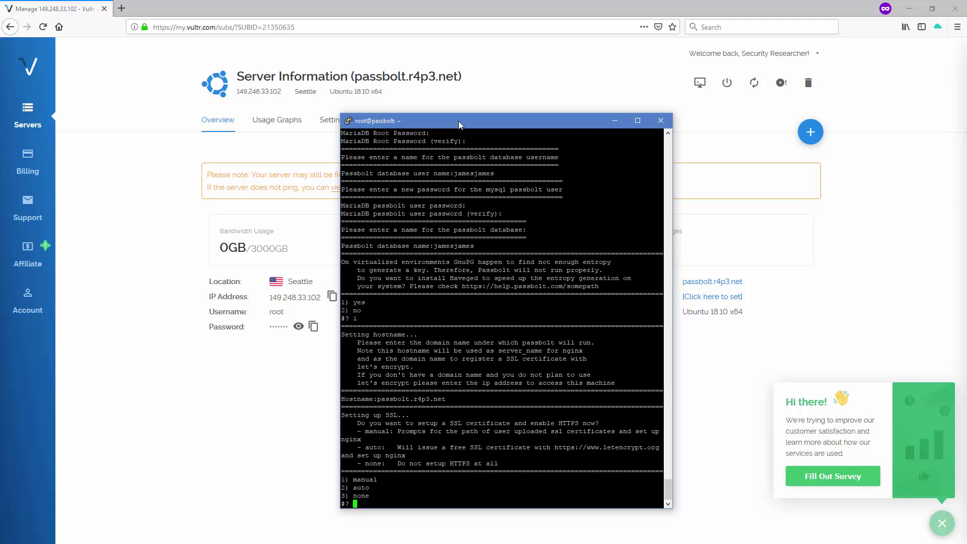
text(2)
key(Return)
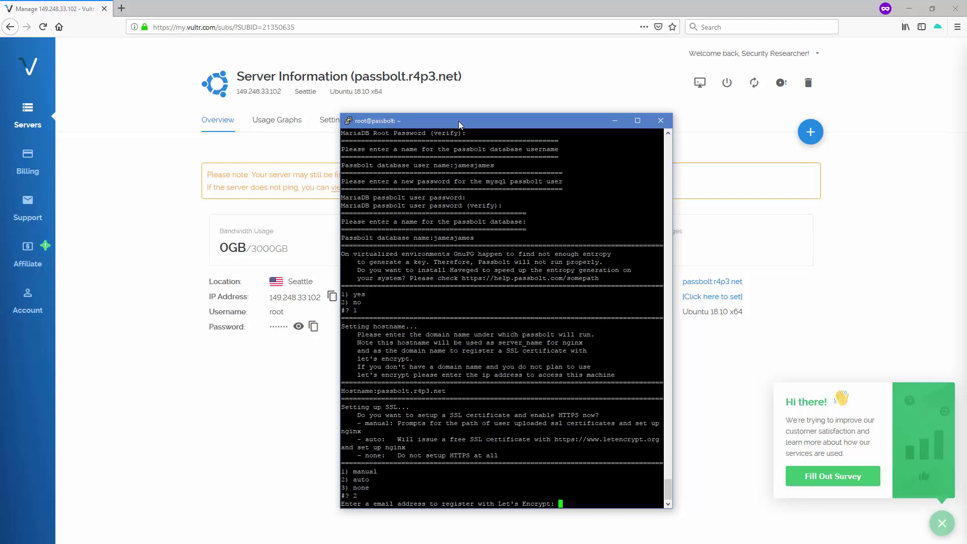
text(jam)
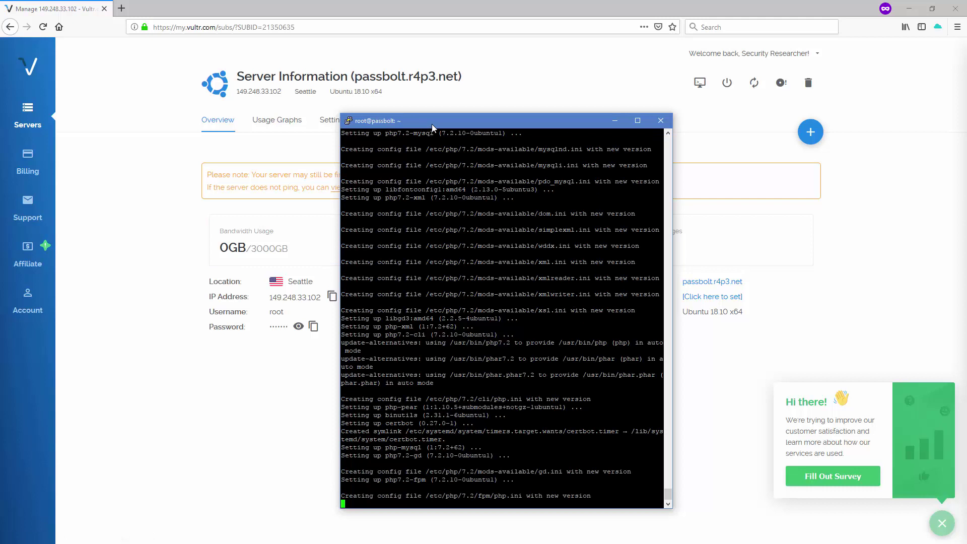
Copy the server's IP address from the Vultr server page.
drag(431, 121, 180, 148)
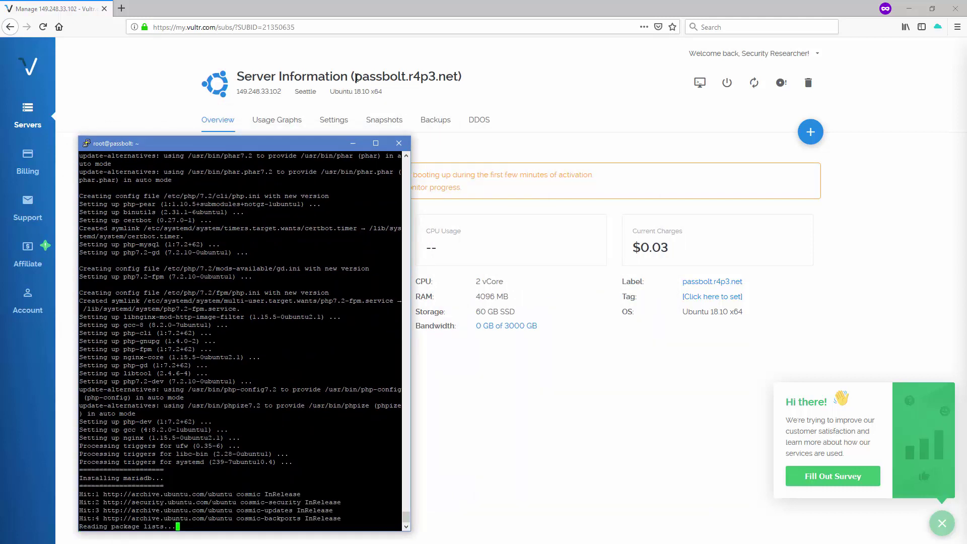
click(356, 79)
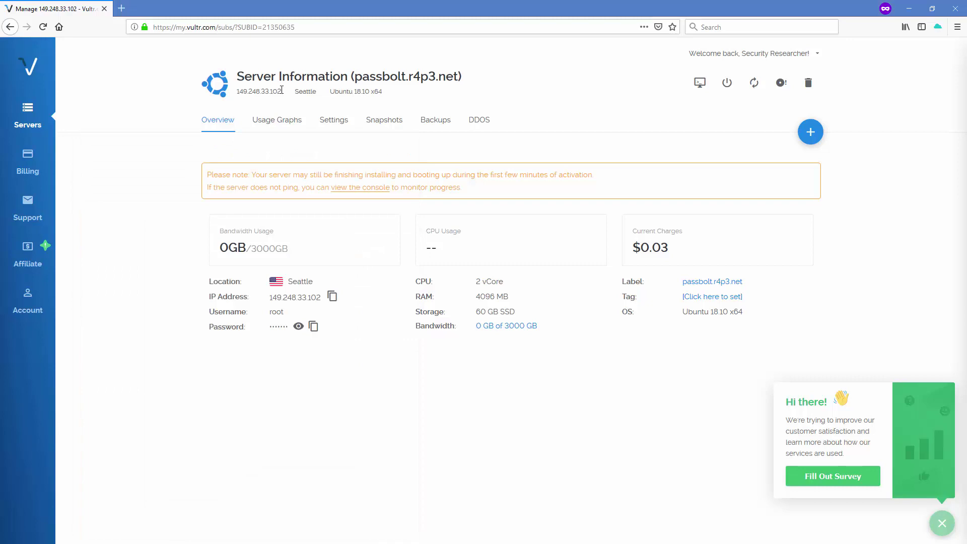
drag(282, 91, 237, 91)
right_click(242, 92)
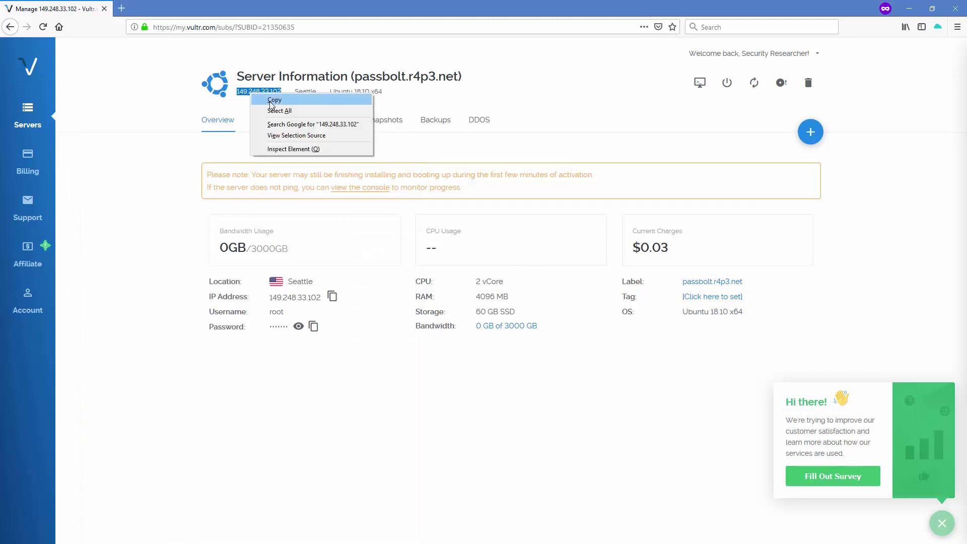
click(268, 101)
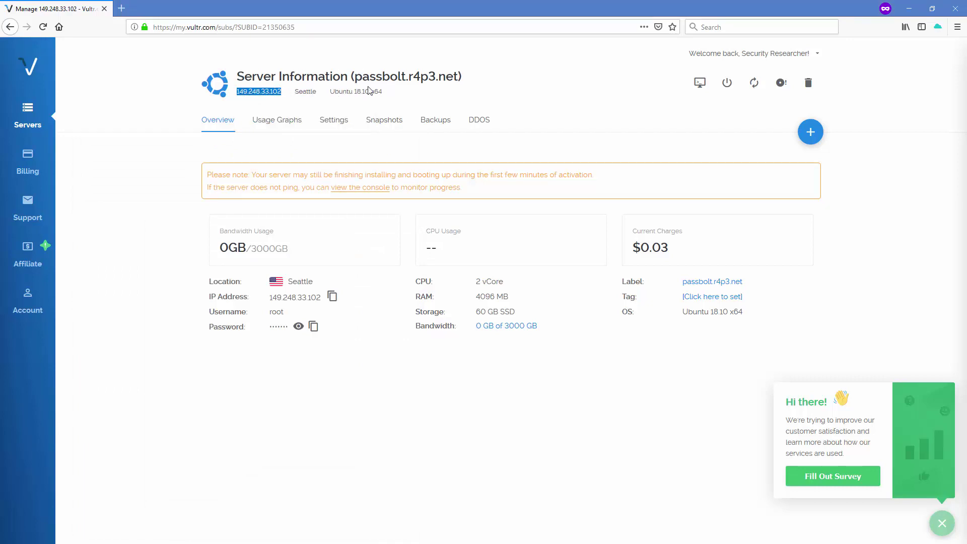
key(alt+Tab)
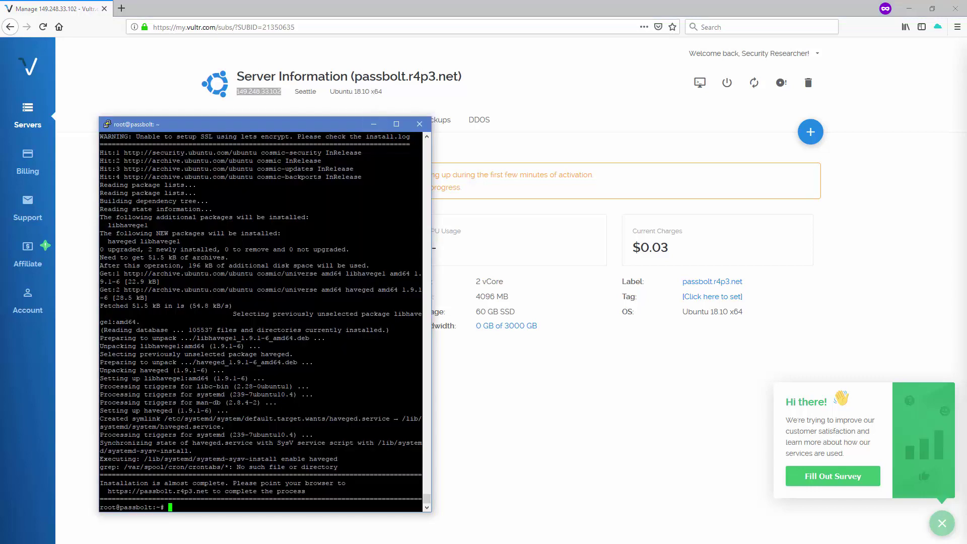
mouse_move(108, 491)
mouse_down()
mouse_move(172, 492)
mouse_move(108, 492)
mouse_up()
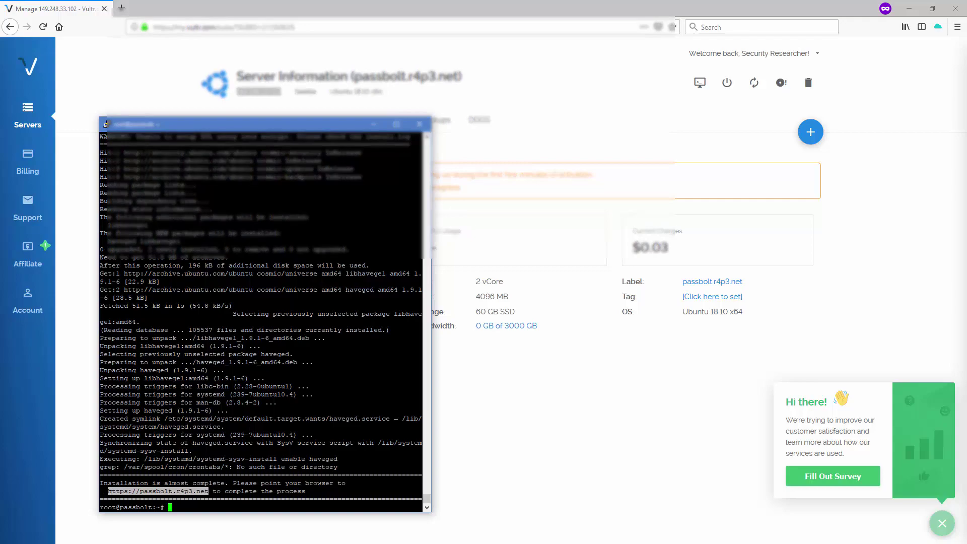
click(518, 470)
key(ctrl+t)
key(ctrl+v)
key(Return)
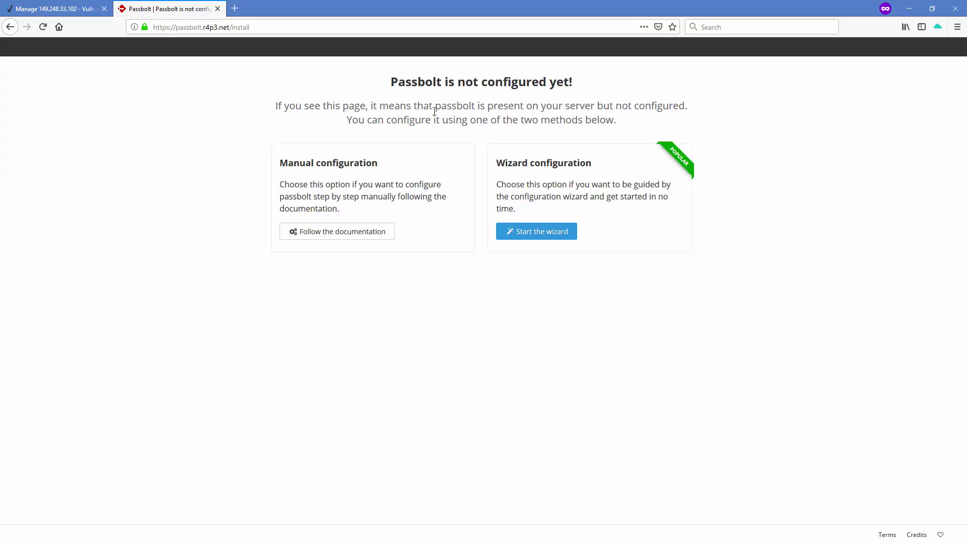
Start the Passbolt setup wizard and keep MySQL / MariaDB as the database type.
click(538, 233)
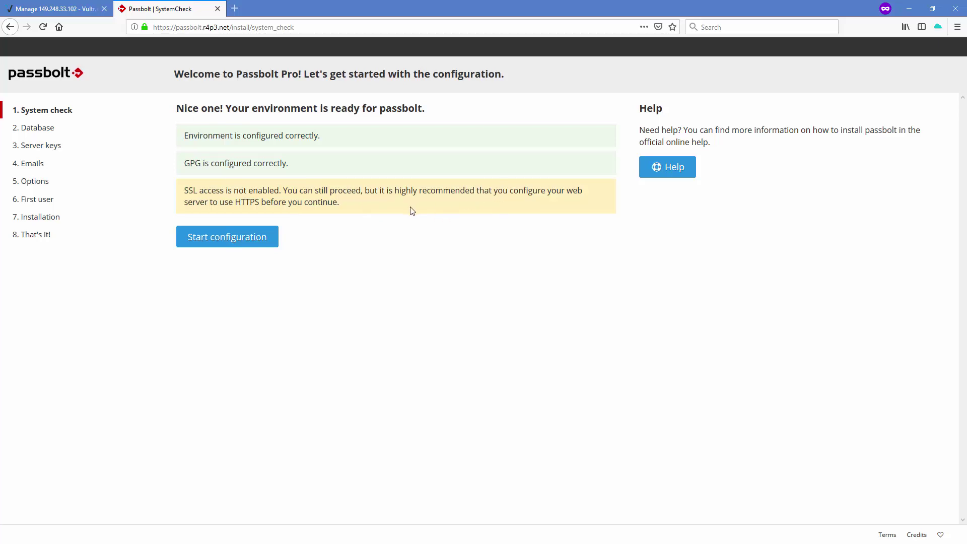
click(249, 240)
click(271, 157)
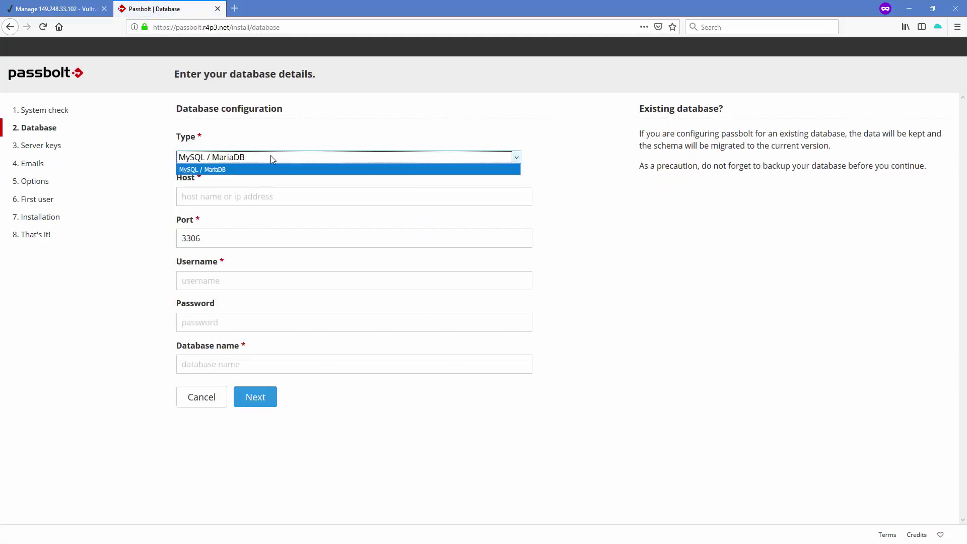
click(270, 164)
Enter database host localhost with its credentials and the R4P3 Passbolt 'GPG Key' server key details.
click(244, 196)
text(localhost)
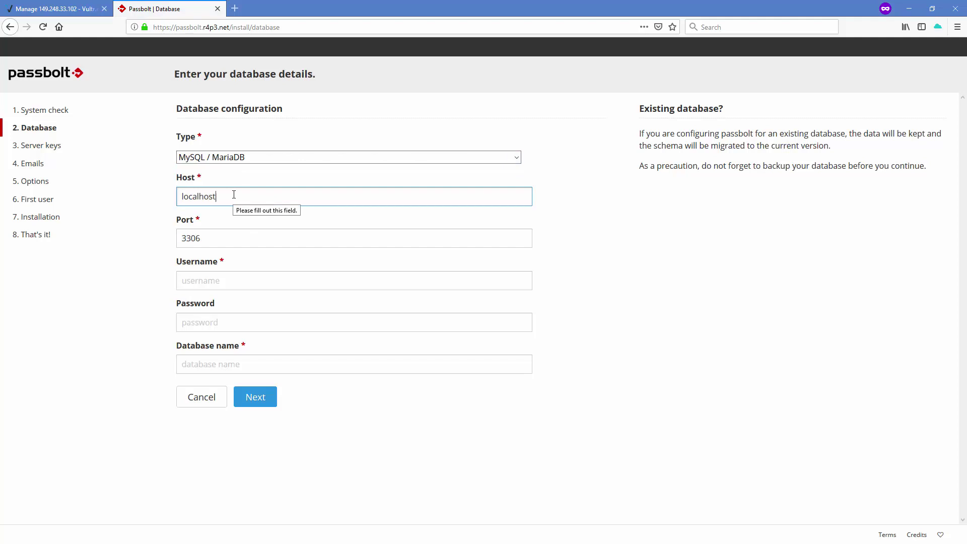
key(Tab)
key(Tab)
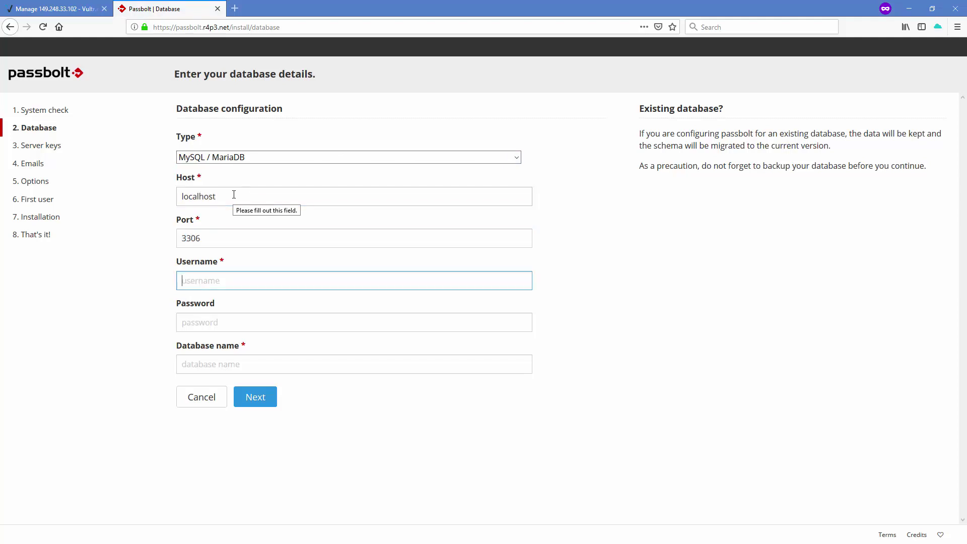
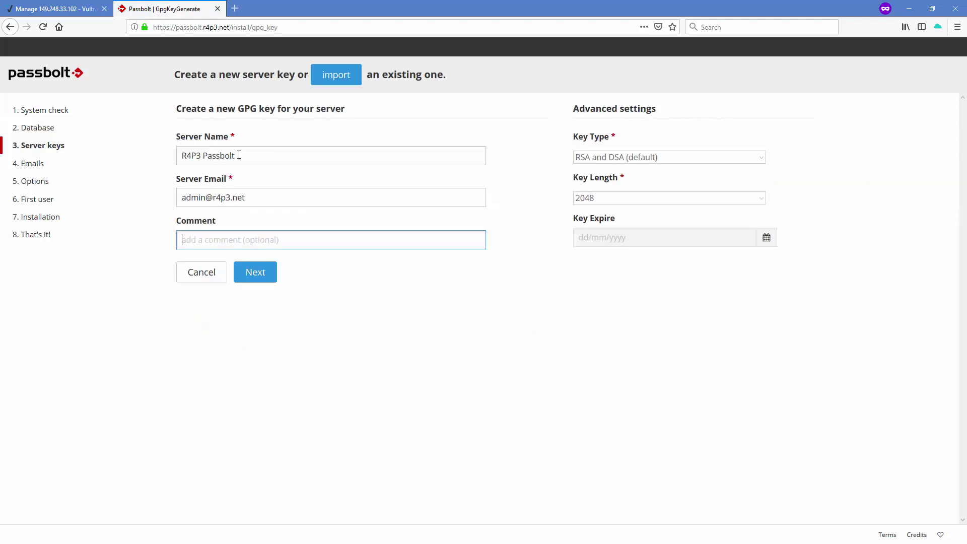
text(GPG Key)
click(263, 275)
Set the sender name to 'R4P3 Passbolt' and fill in the sender email address.
click(225, 266)
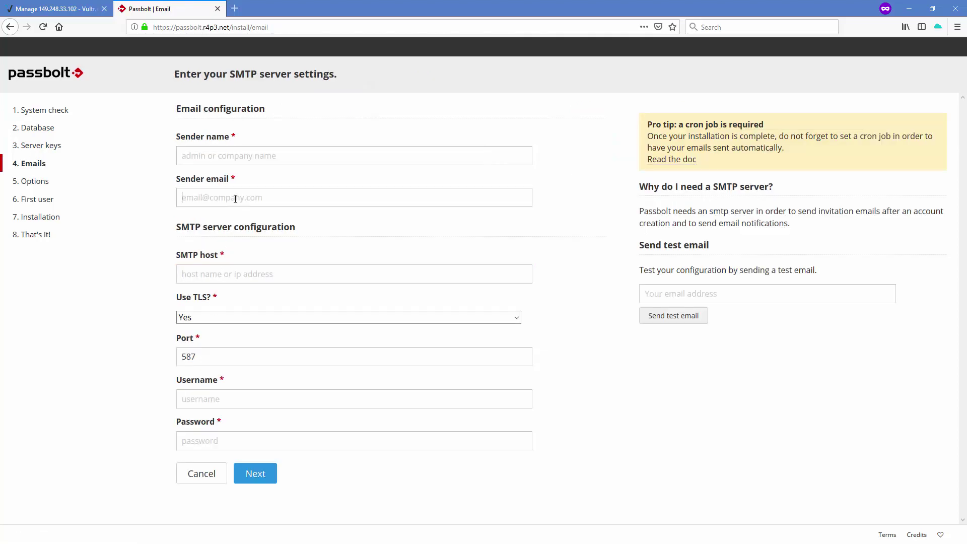
click(234, 155)
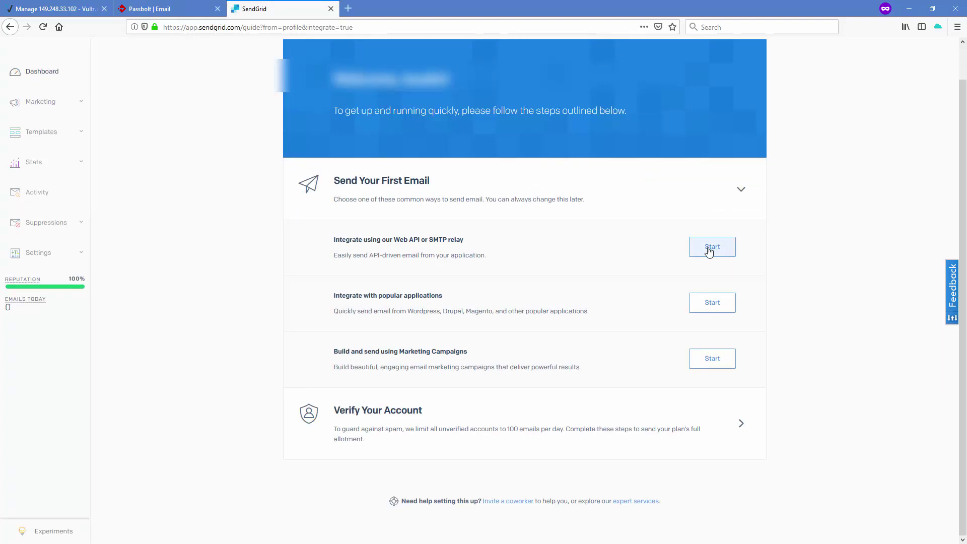
middle_click(292, 7)
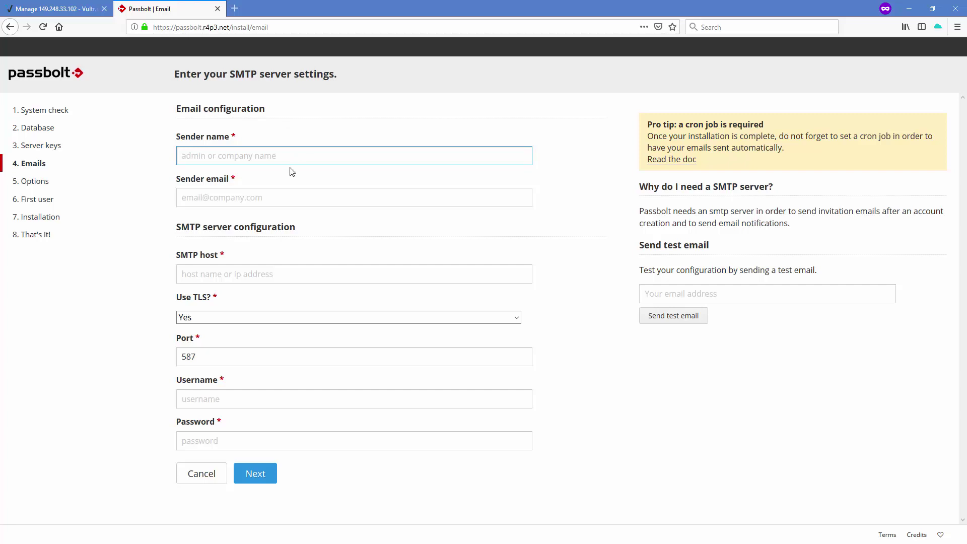
text(R4P3 Passbolt)
key(Tab)
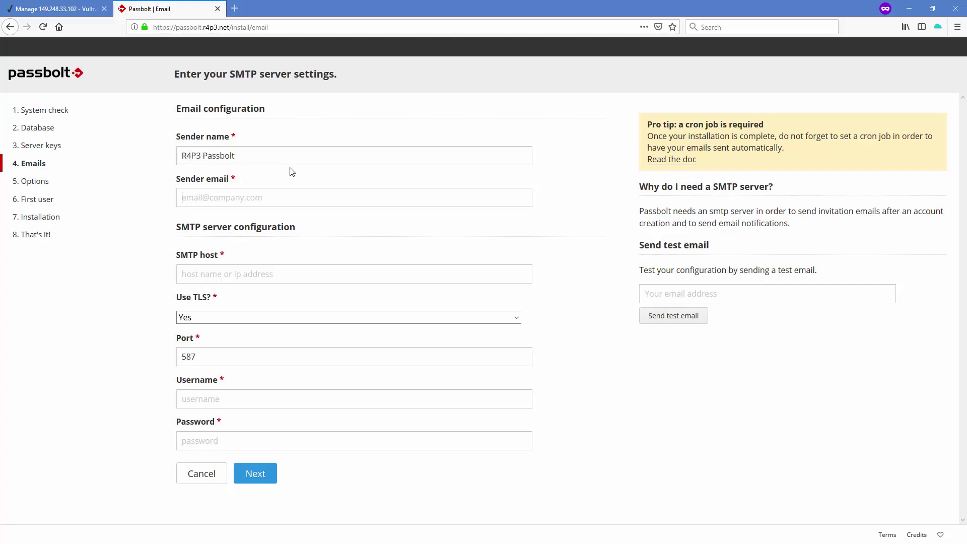
key(Tab)
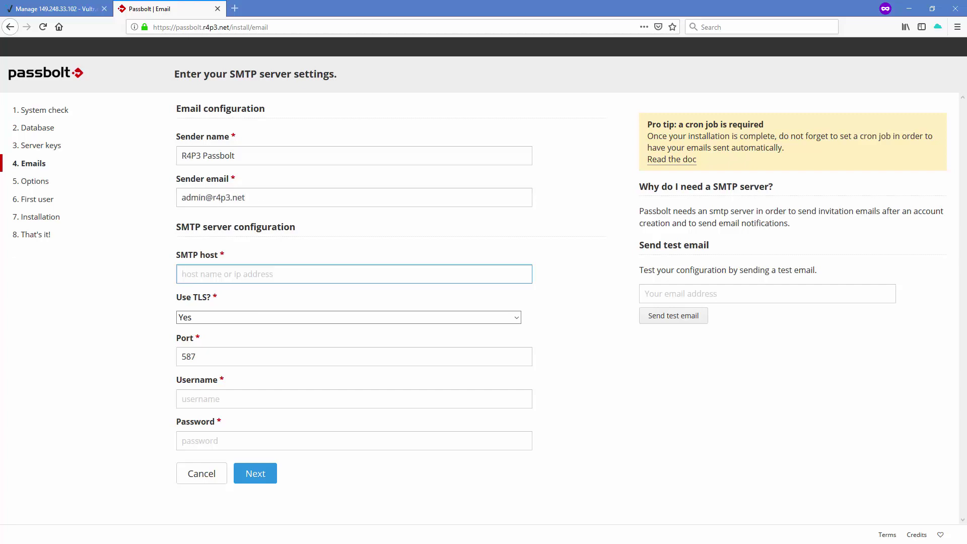
Enter SMTP host smtp.sendgrid.net, port 587, username apikey and the API key password, then submit.
click(212, 273)
key(ctrl+v)
click(226, 357)
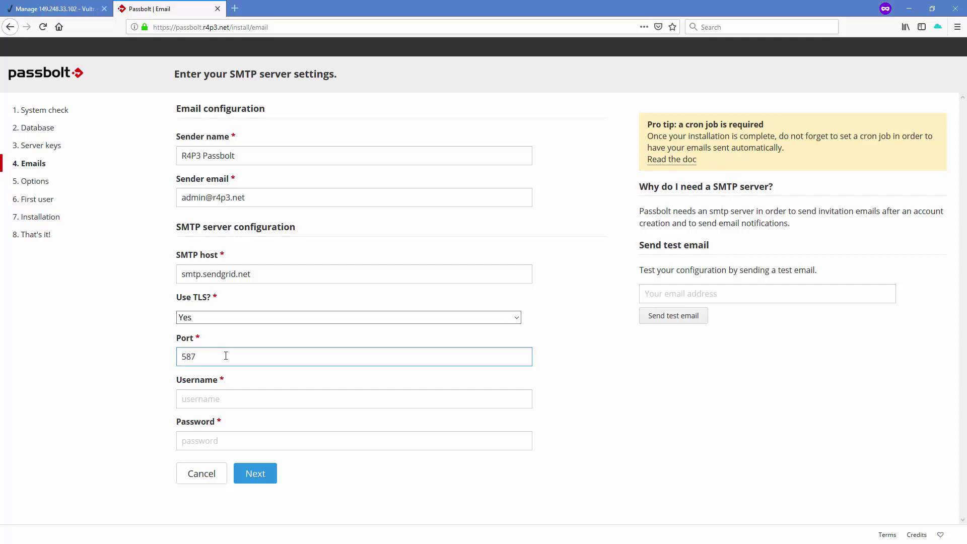
click(219, 389)
click(201, 403)
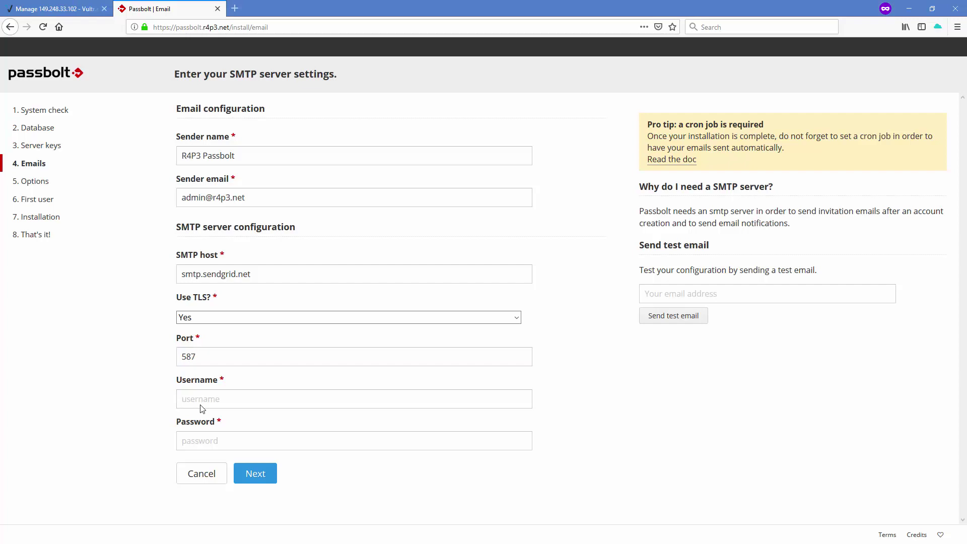
text(apikey)
key(alt+Tab)
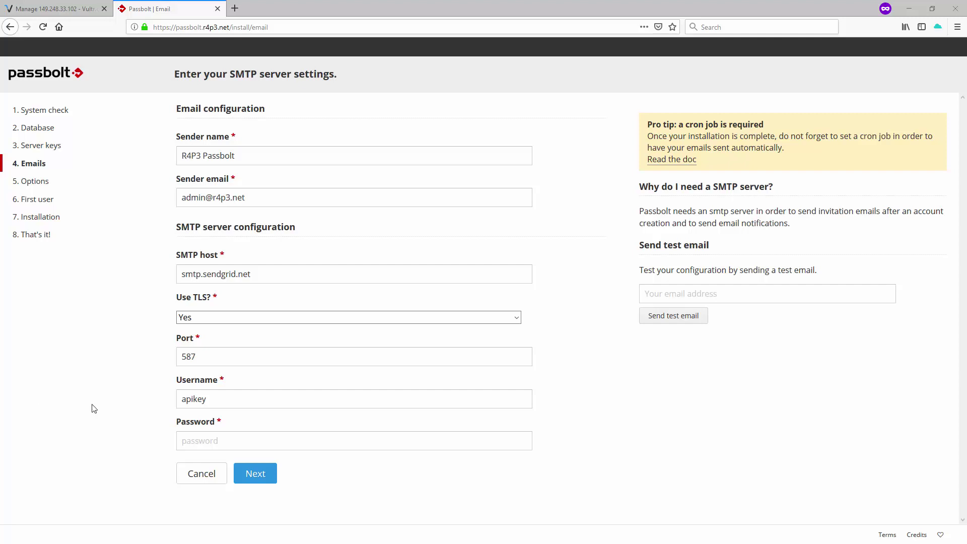
click(202, 440)
key(ctrl+v)
click(259, 475)
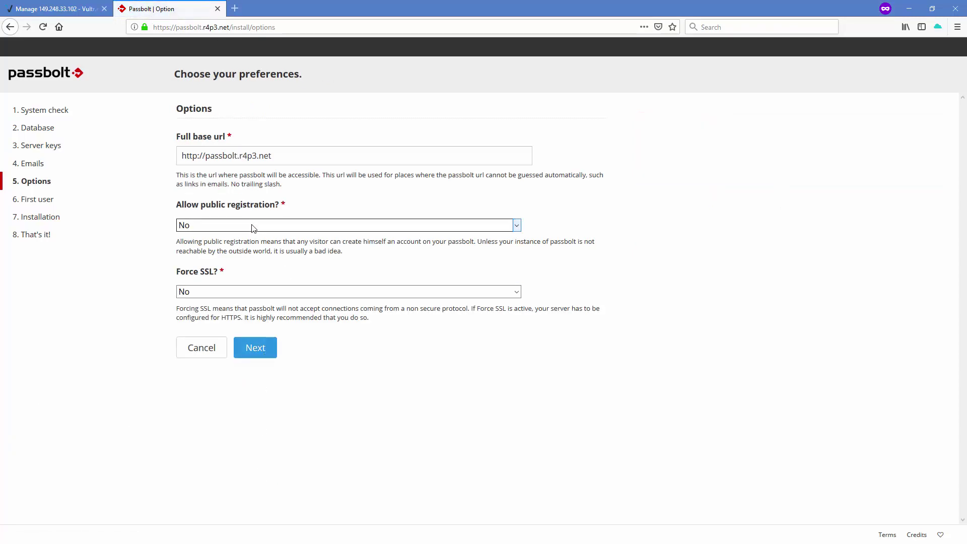
Leave public registration and Force SSL both set to No and continue.
click(254, 230)
click(253, 230)
click(233, 291)
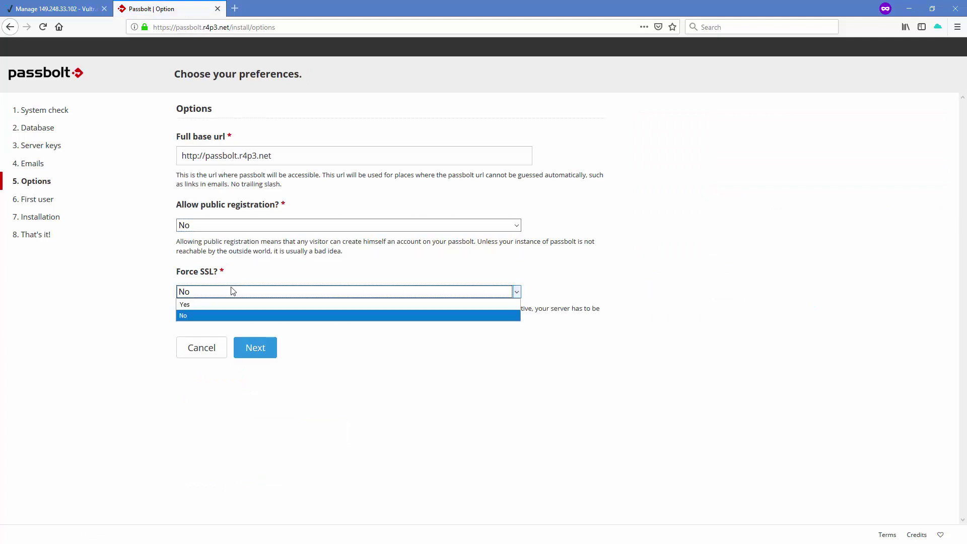
click(234, 291)
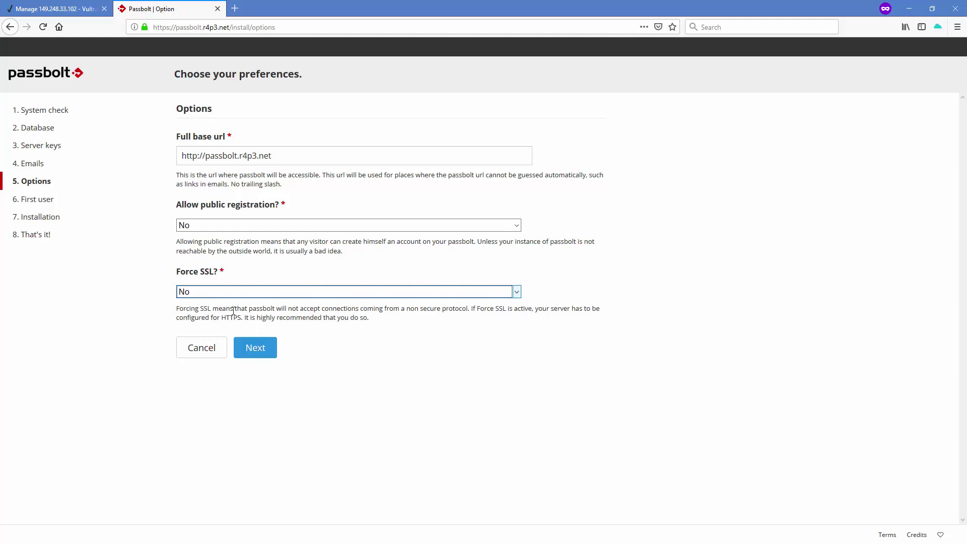
click(255, 348)
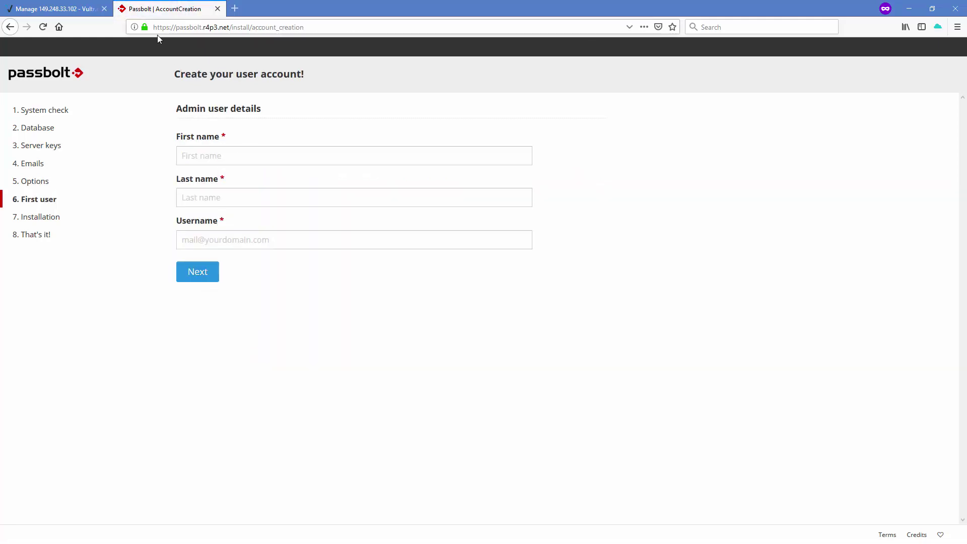
Create the first admin user with a first name, last name and e-mail username.
click(223, 155)
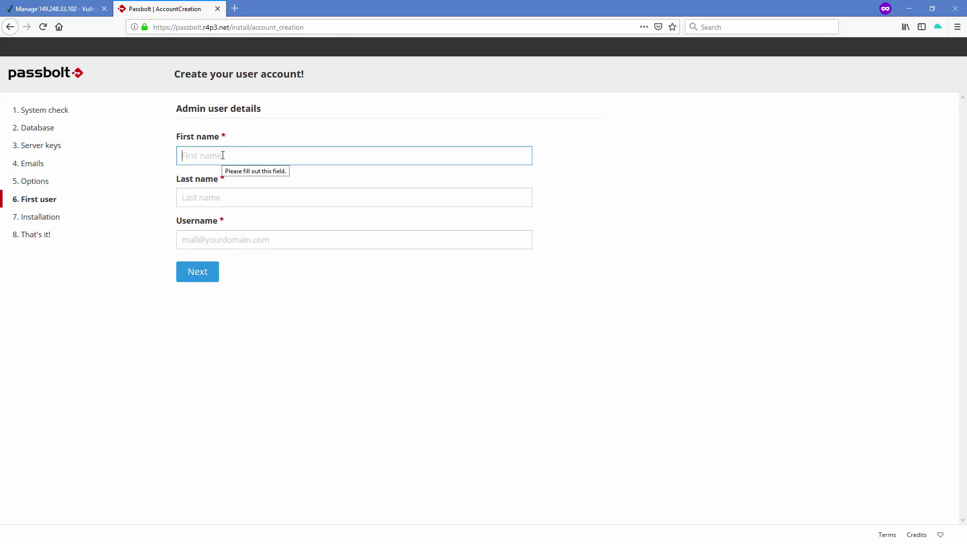
key(Tab)
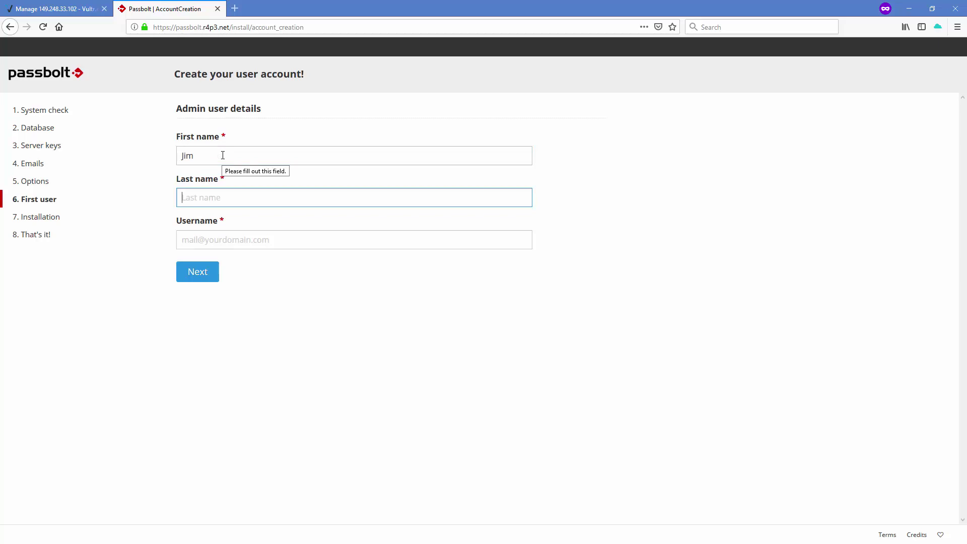
key(Tab)
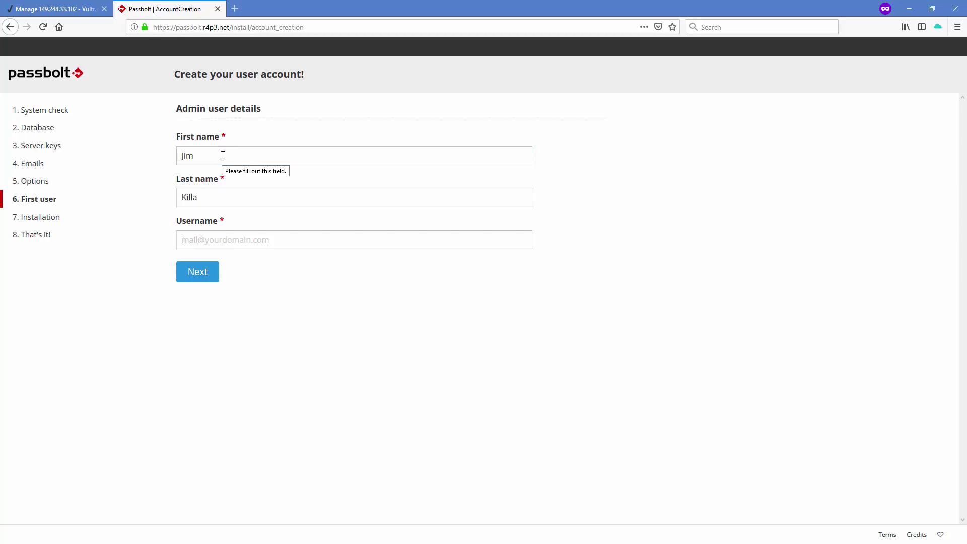
text(admin@)
key(BackSpace)
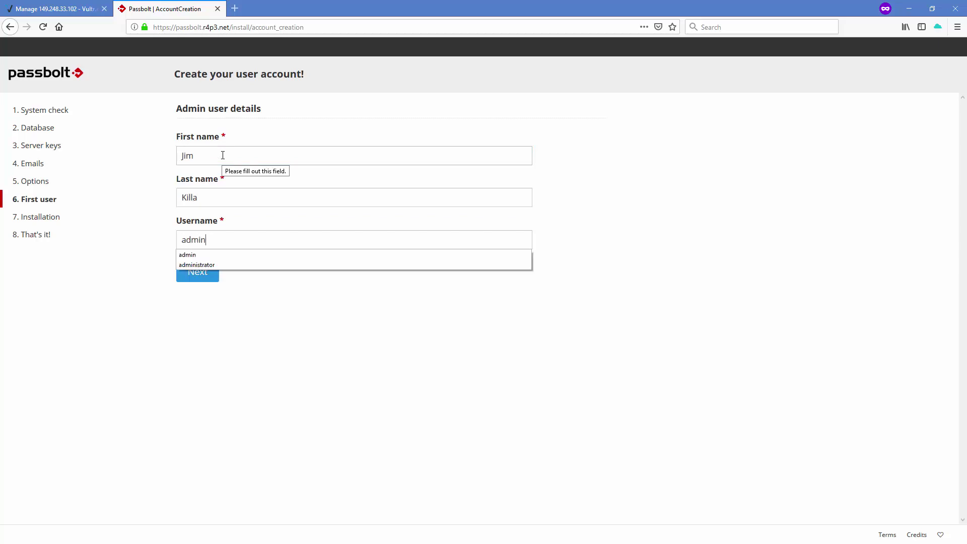
key(BackSpace)
key(BackSpace)
key(BackSpace)
key(BackSpace)
key(BackSpace)
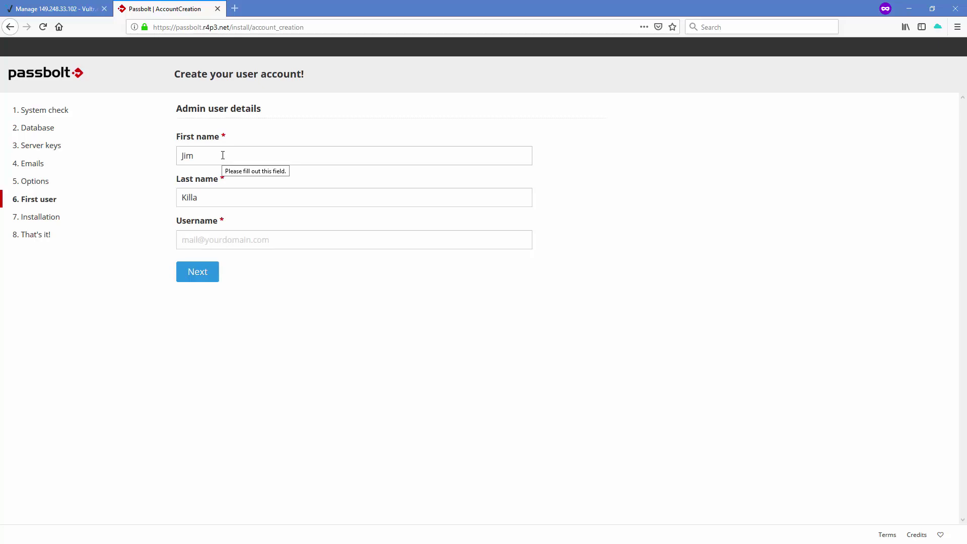
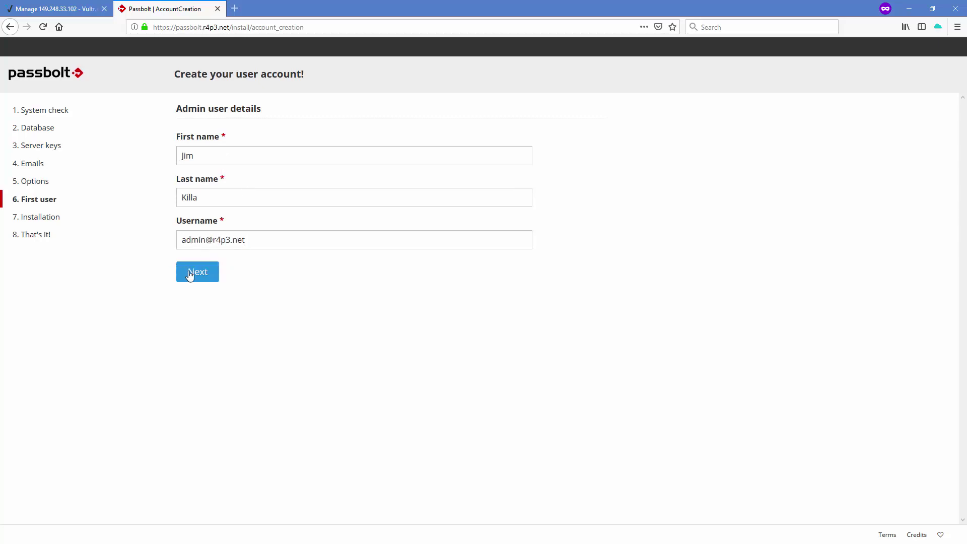
click(191, 275)
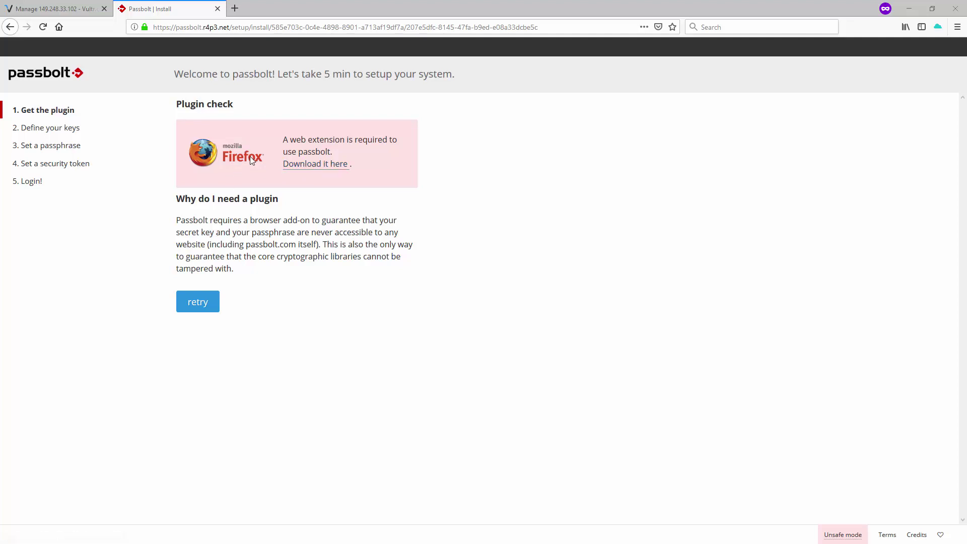
Install the Passbolt browser extension from its download page and recheck for it.
click(316, 165)
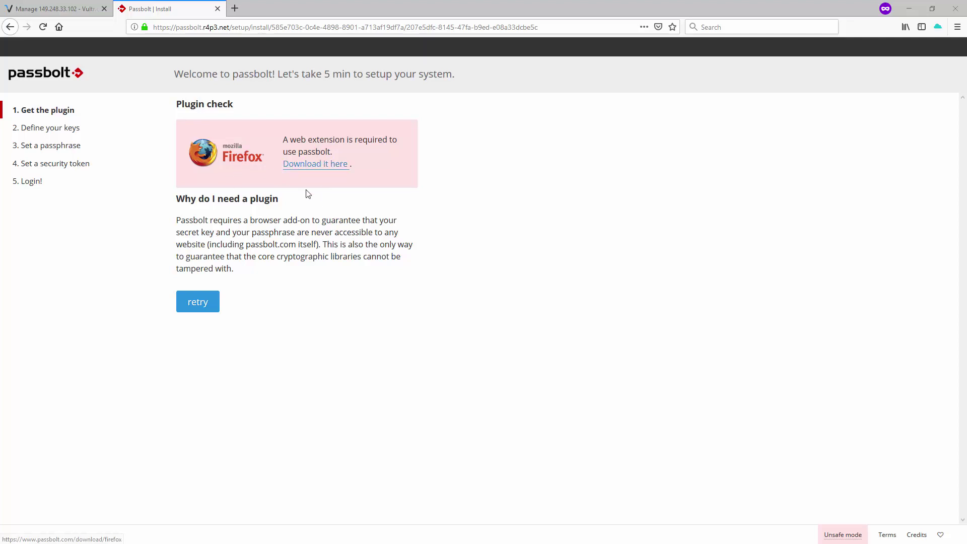
middle_click(327, 167)
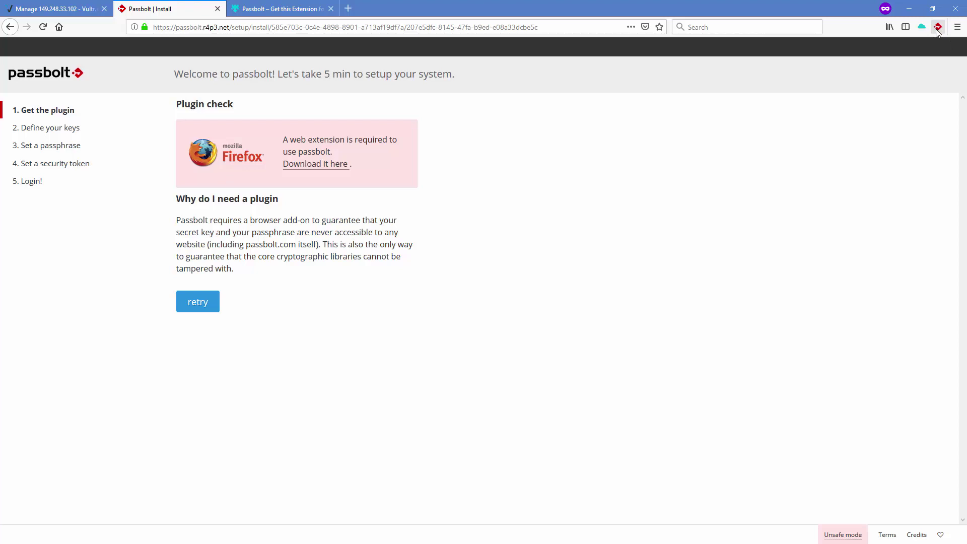
click(204, 304)
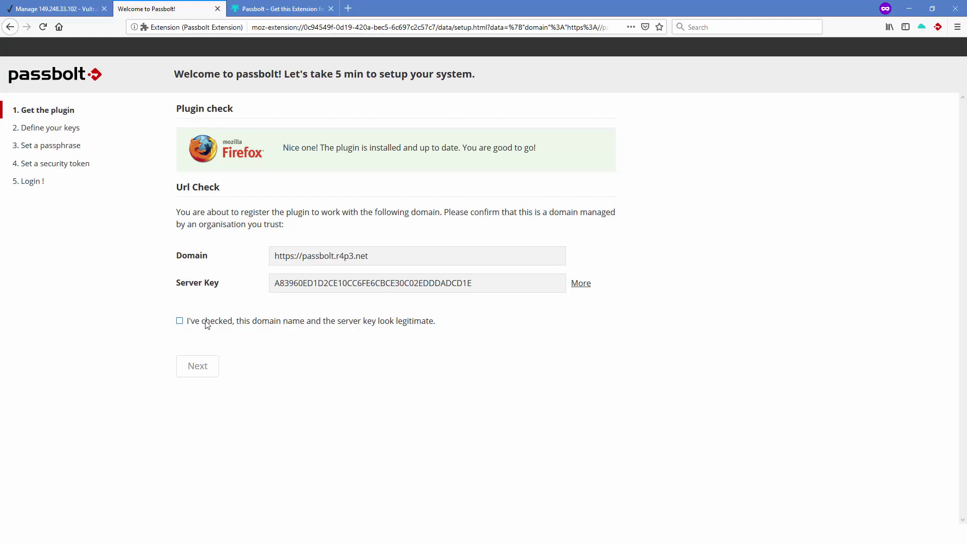
Confirm the domain and server key are legitimate after viewing the key details.
click(237, 324)
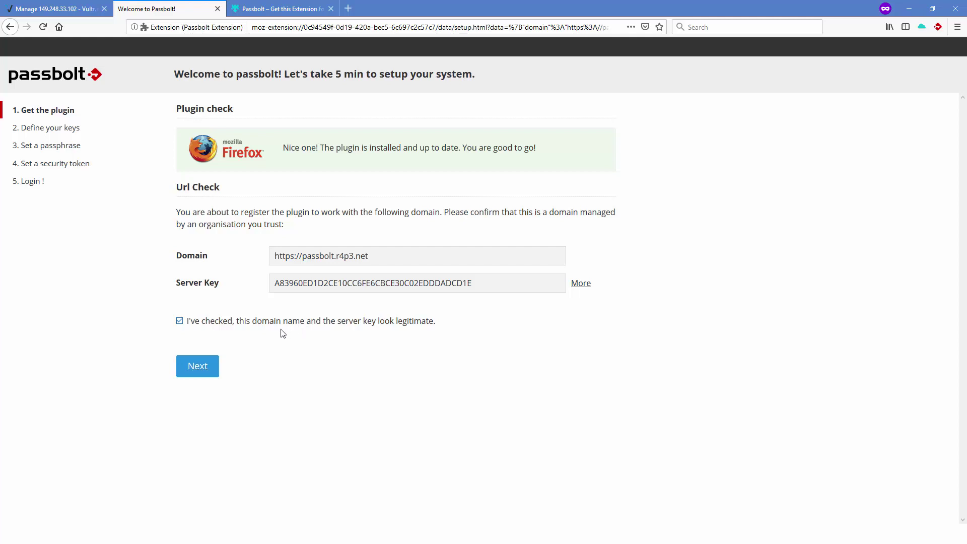
click(587, 285)
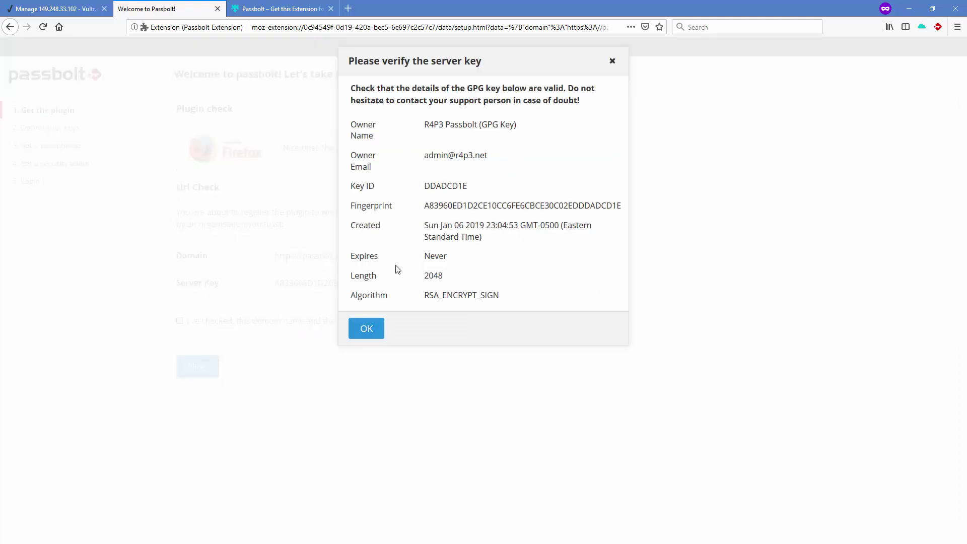
click(366, 330)
click(196, 367)
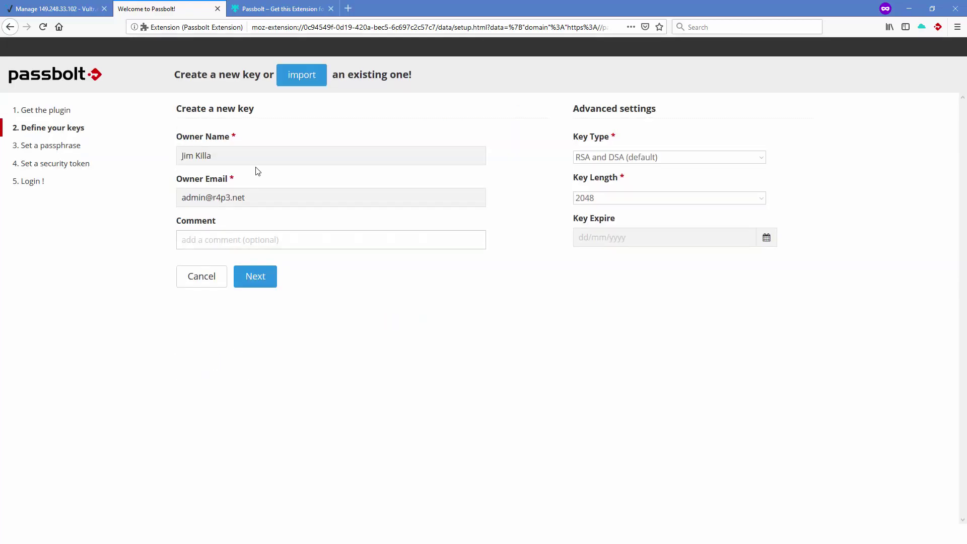
Add a comment to the new key and continue.
click(227, 240)
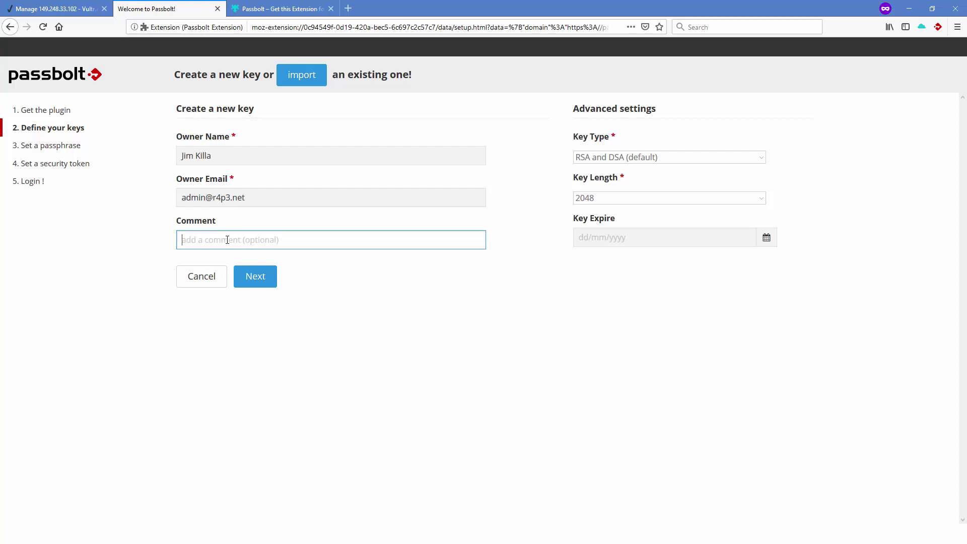
text(jkilla)
click(259, 280)
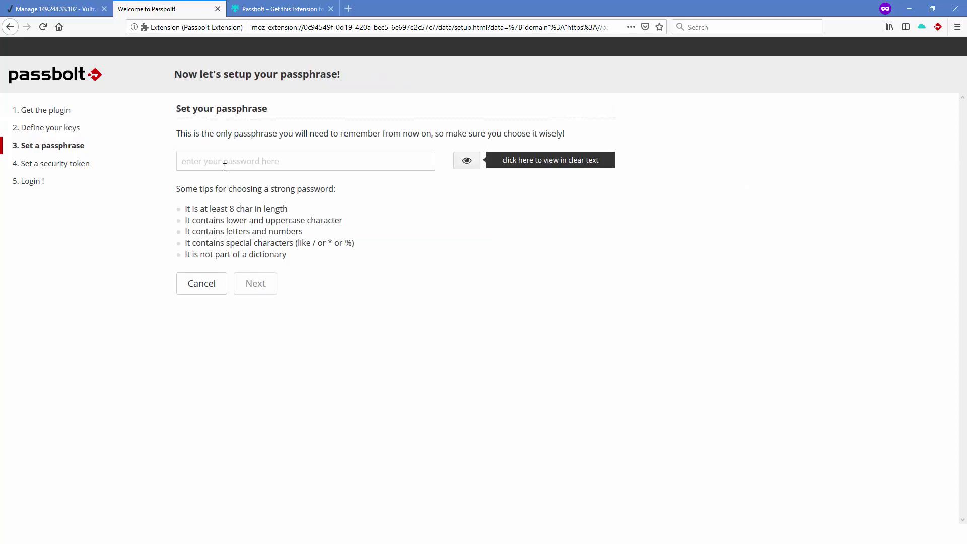
Set the key passphrase, generate the key and skip the backup step.
click(224, 165)
text(••••)
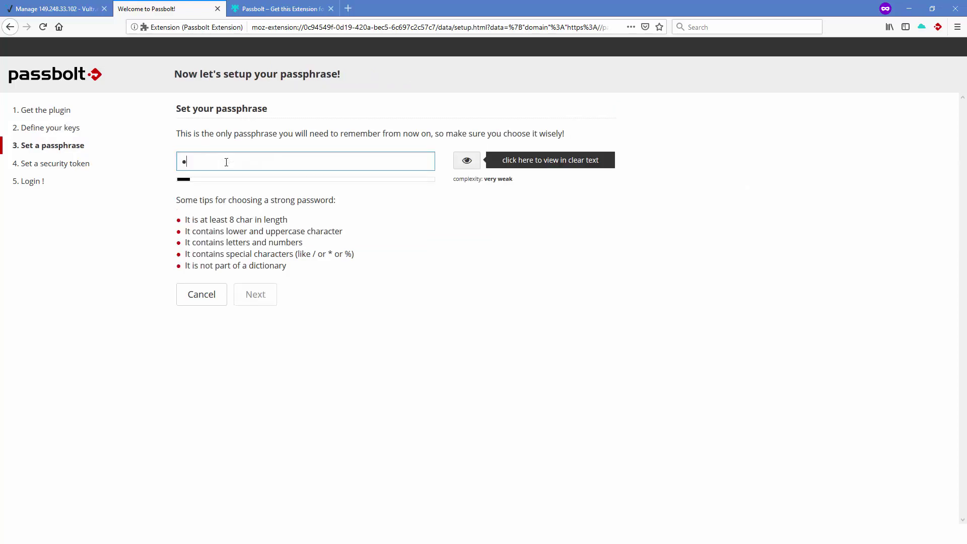
text(••••)
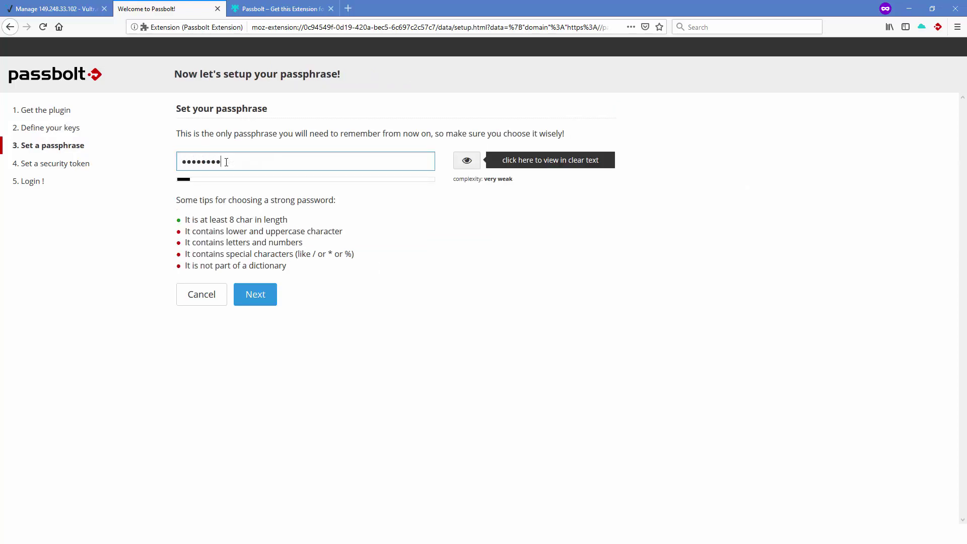
text(•••)
double_click(257, 168)
text(••••••••)
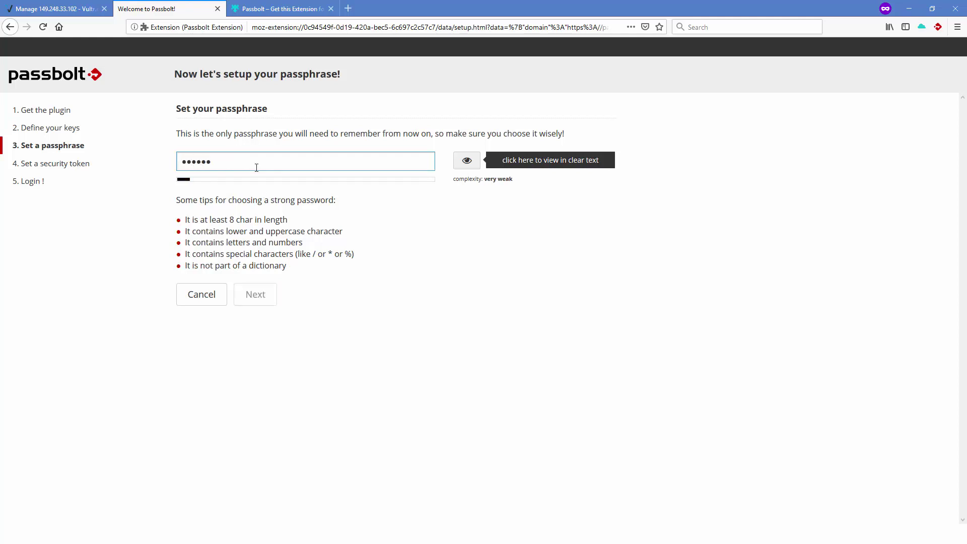
text(•)
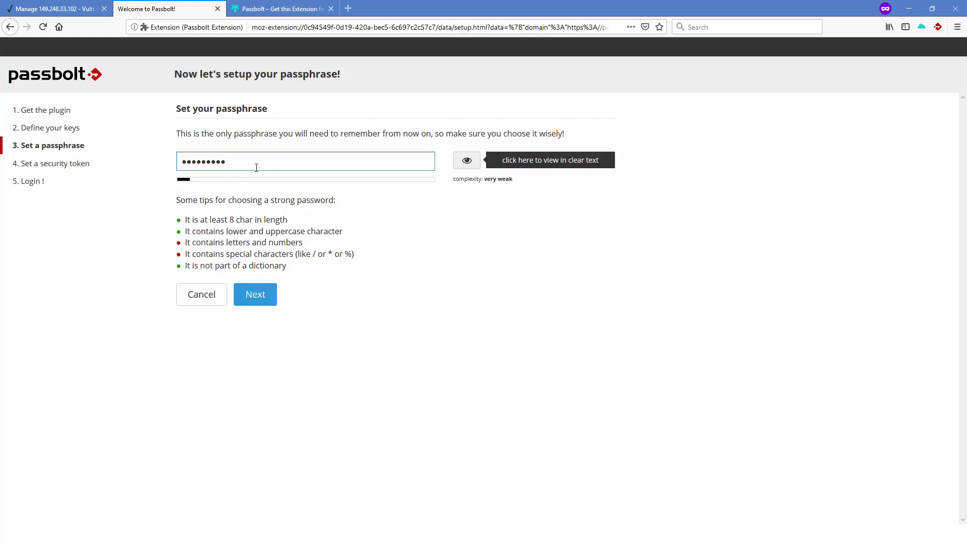
text(•)
click(264, 296)
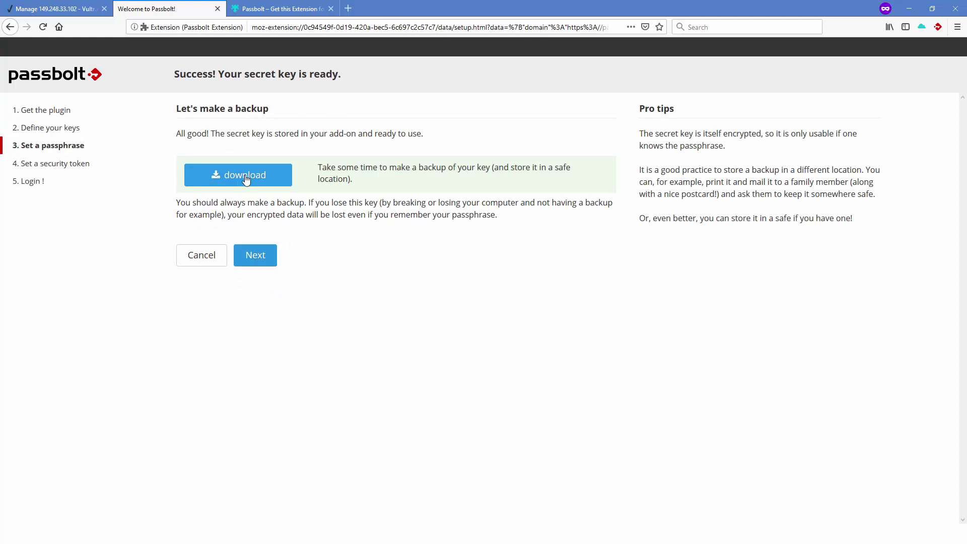
click(254, 255)
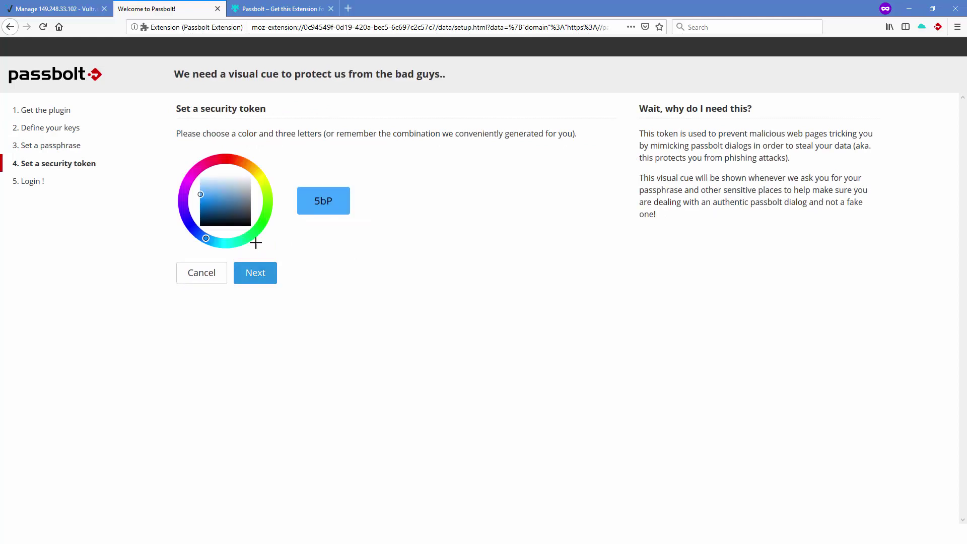
click(243, 203)
drag(243, 203, 230, 190)
click(304, 199)
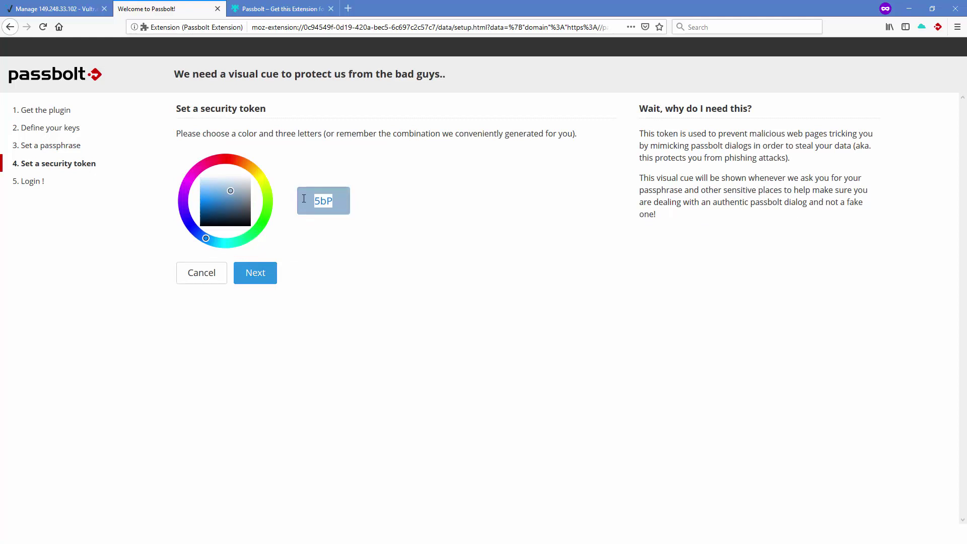
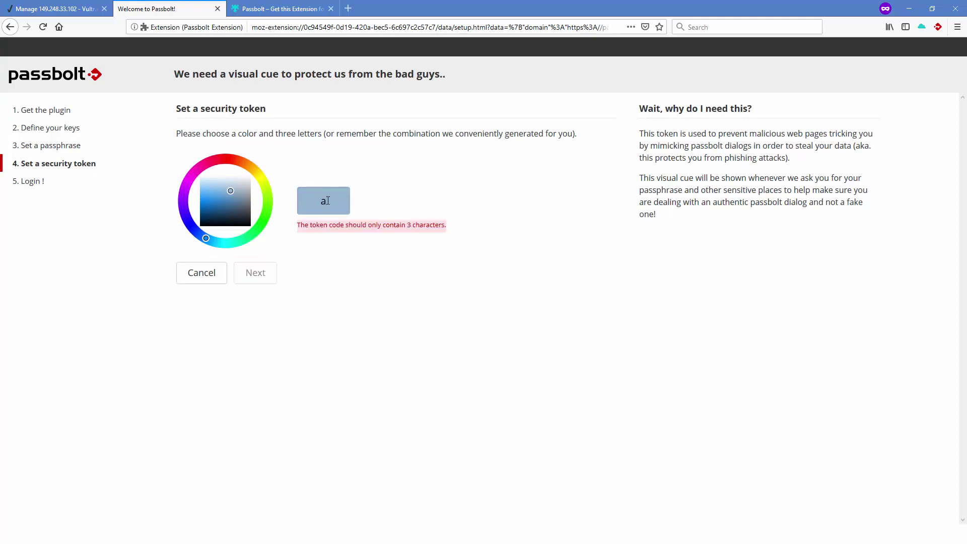
click(254, 273)
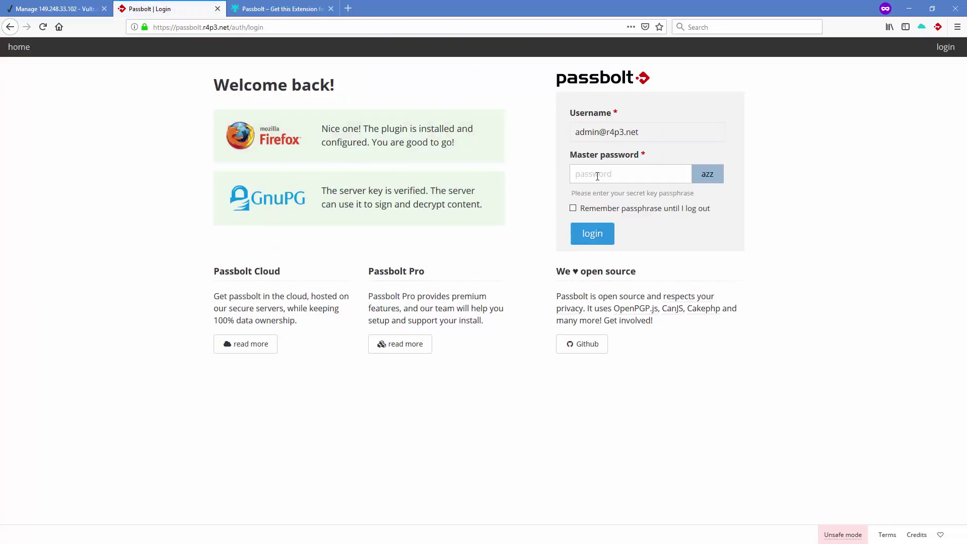
Log in by pasting the master password.
click(599, 176)
key(ctrl+v)
key(Return)
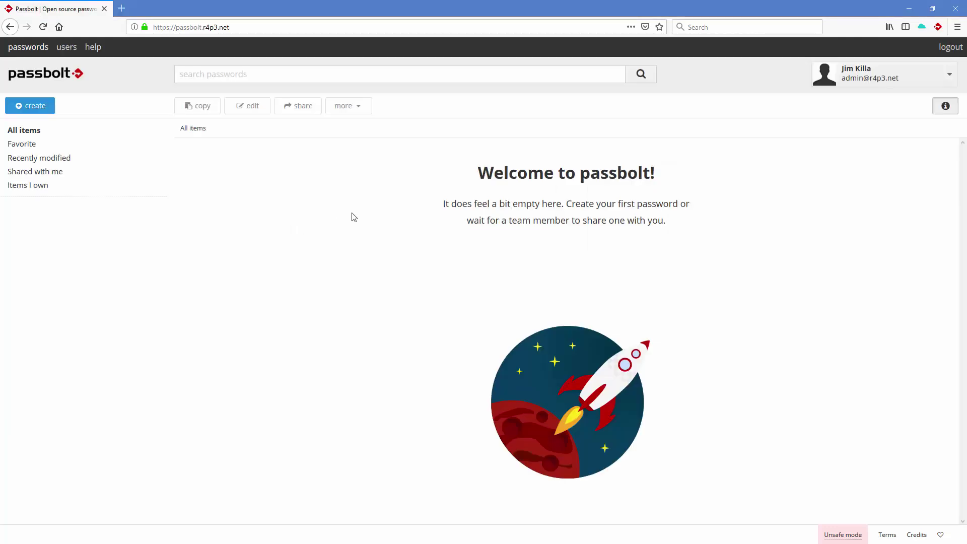
Log out and log back in with the master password.
click(951, 47)
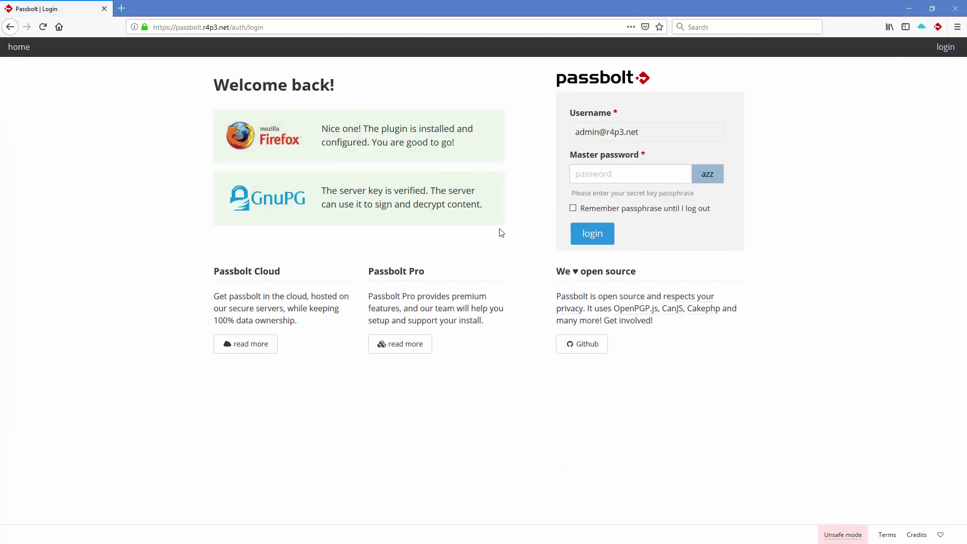
click(598, 175)
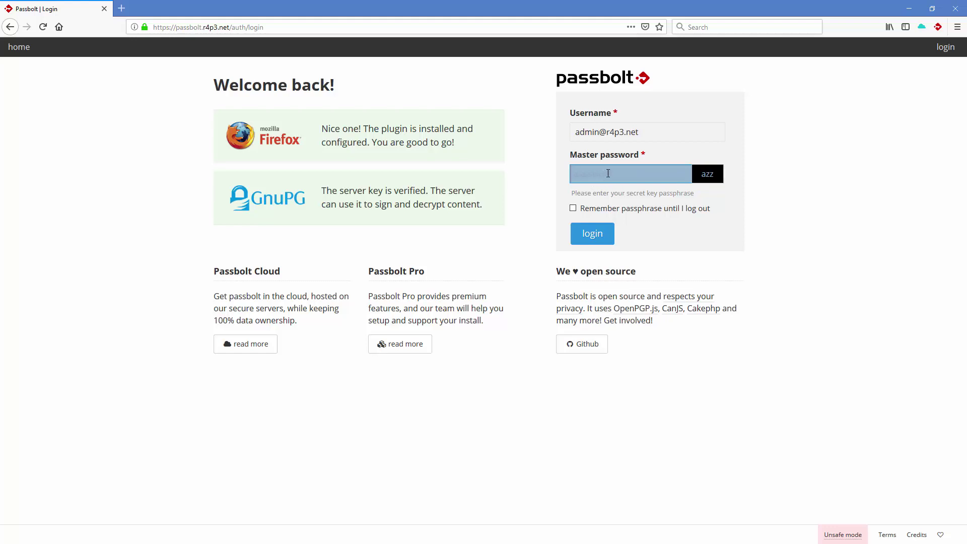
text(•••••••)
key(Return)
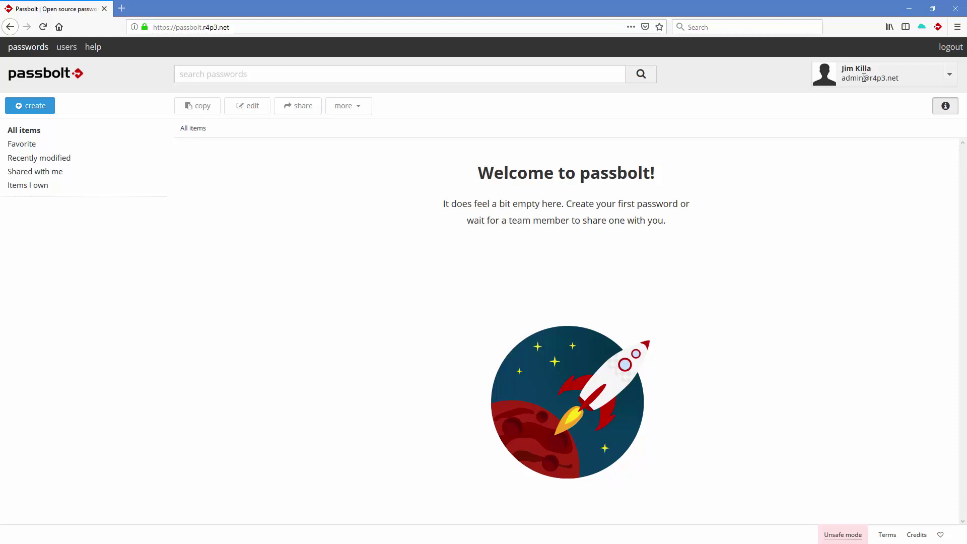
click(865, 78)
click(820, 89)
click(38, 106)
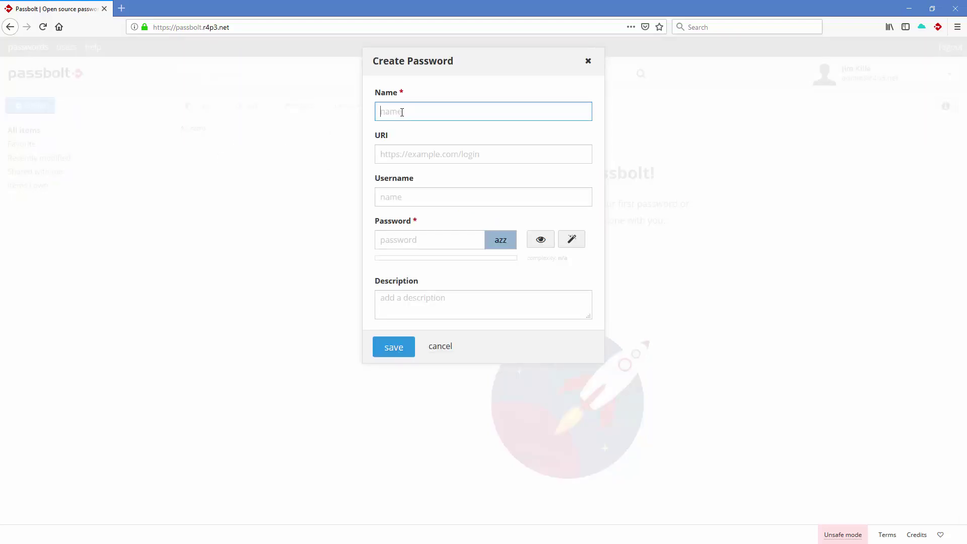
text(Gmail)
key(Tab)
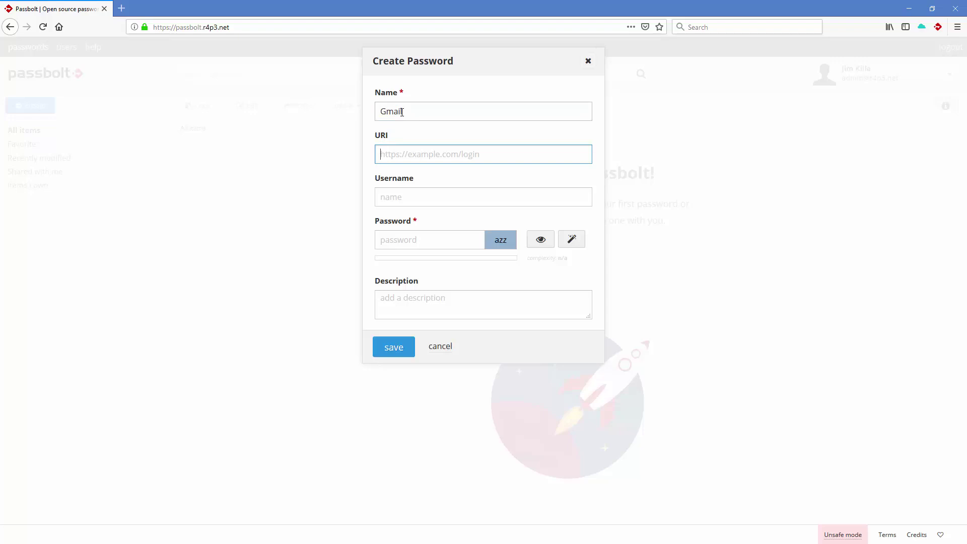
text(https://gmail.com)
key(Tab)
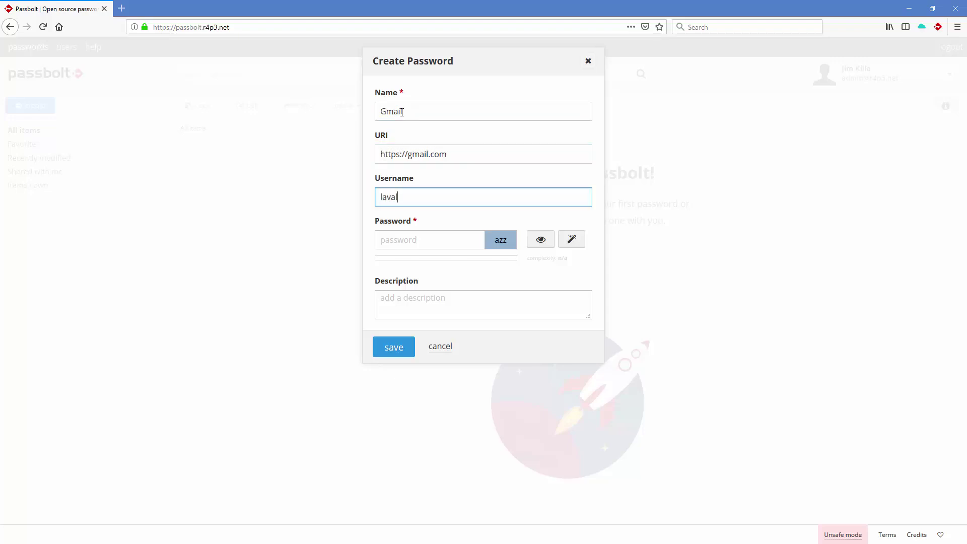
key(Tab)
text(**********)
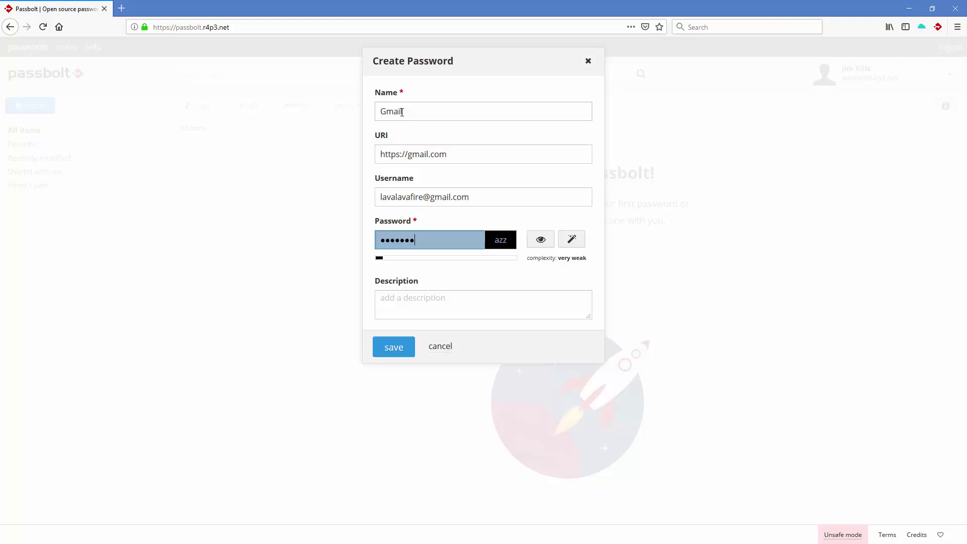
key(Tab)
text(lol )
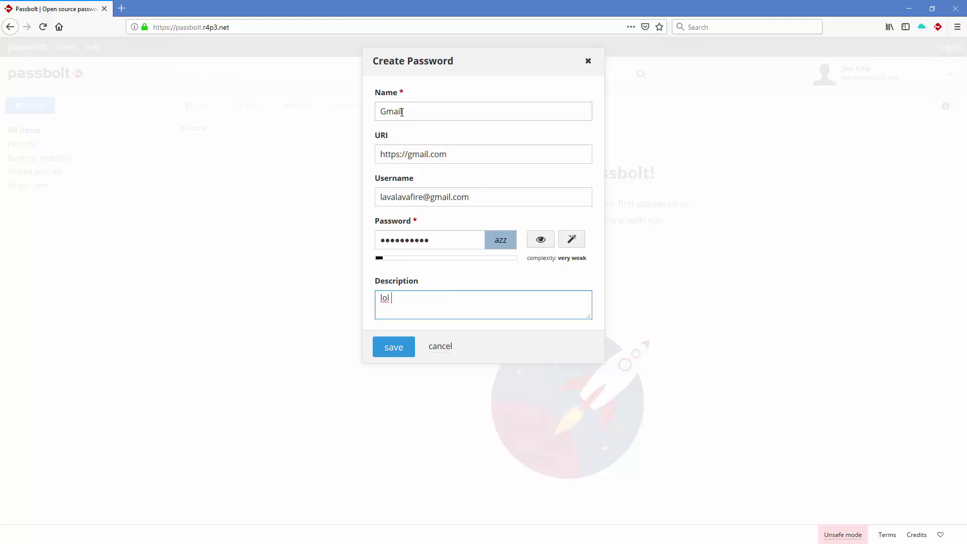
text(not fuck)
Replace the password with a generated strong one and save the entry.
click(545, 243)
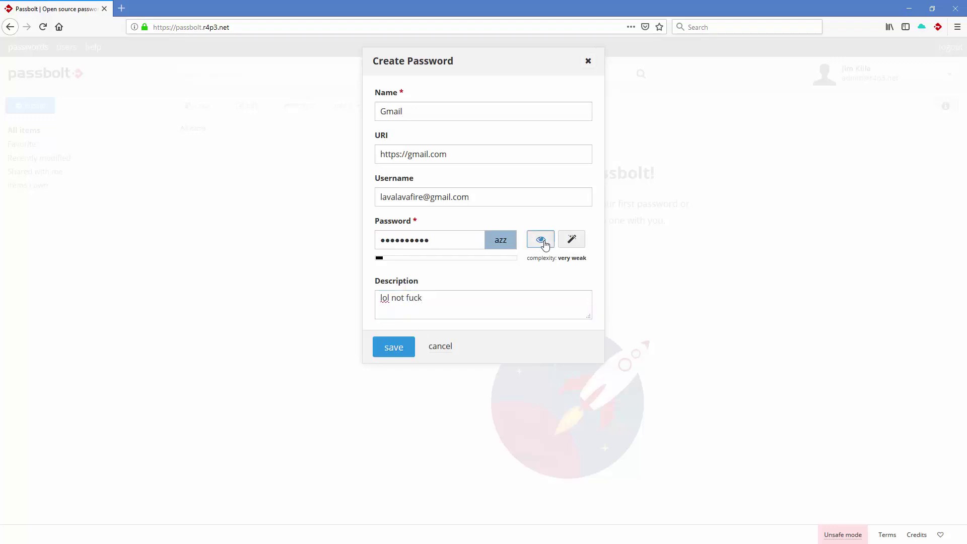
click(577, 243)
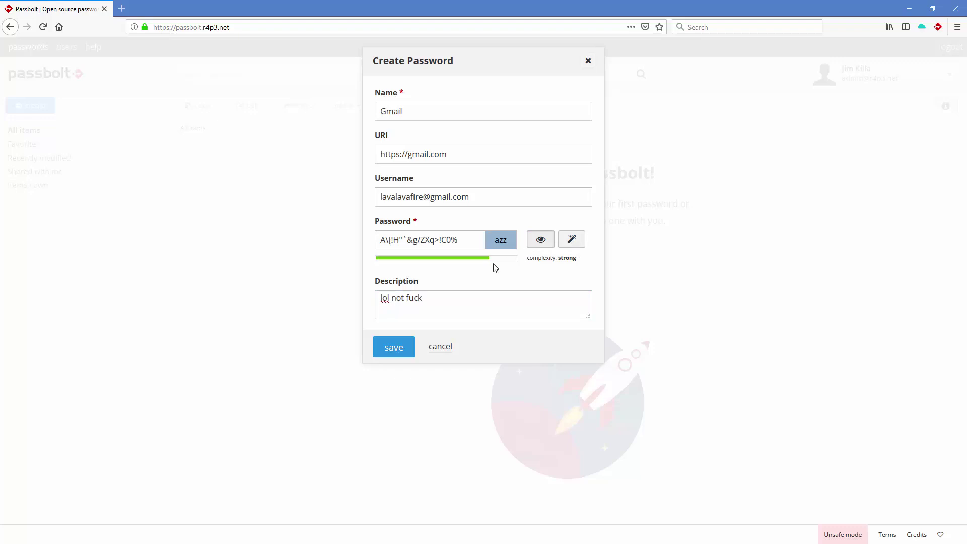
click(572, 240)
click(572, 240)
click(572, 240)
click(572, 240)
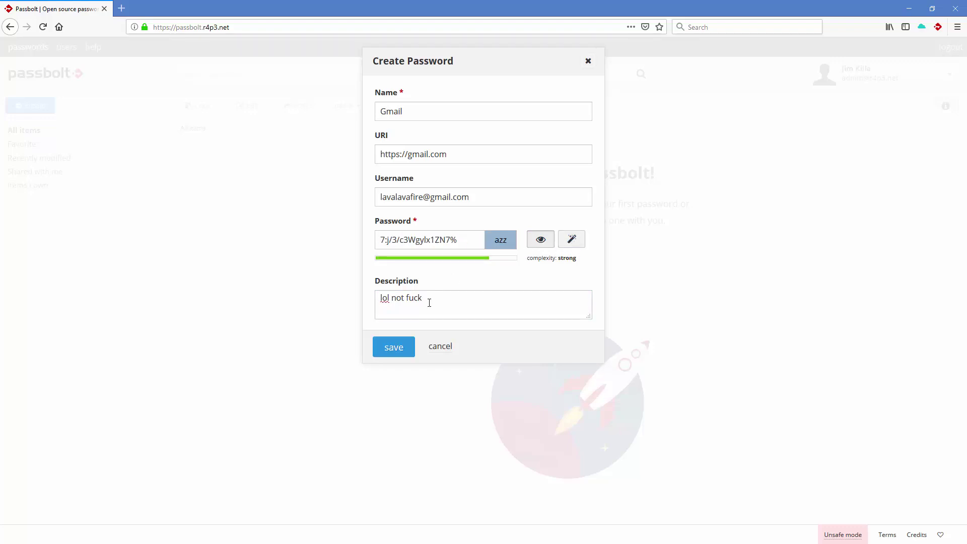
click(394, 348)
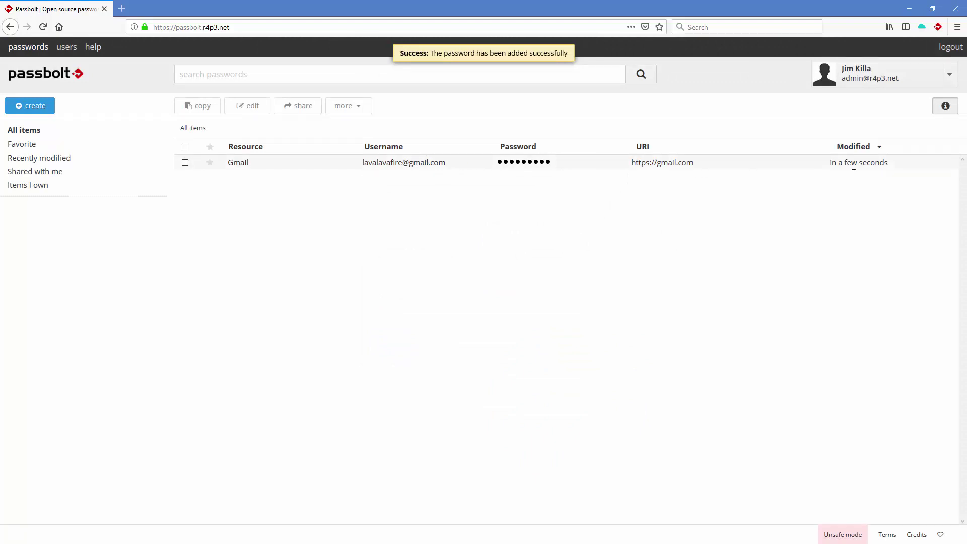
Copy the Gmail password to the clipboard by entering the passphrase.
right_click(519, 162)
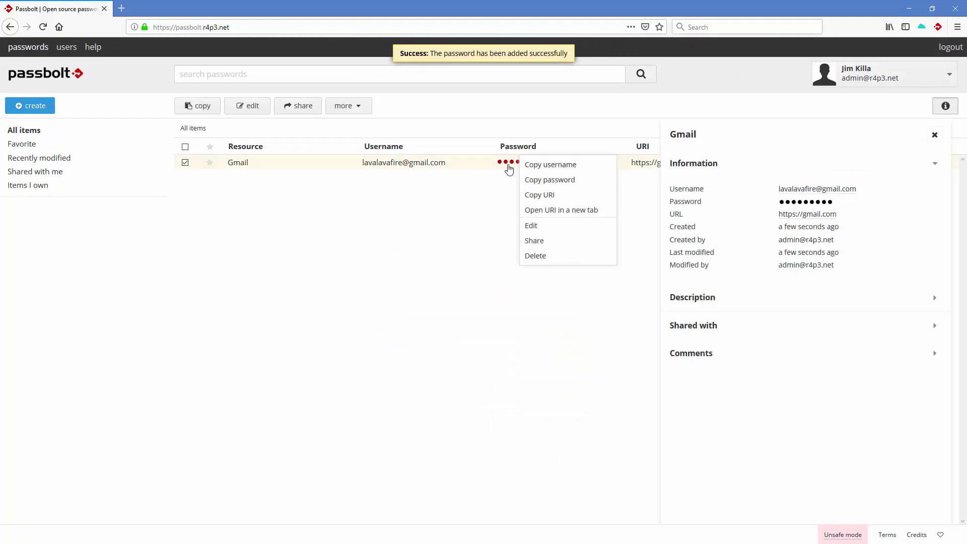
click(548, 181)
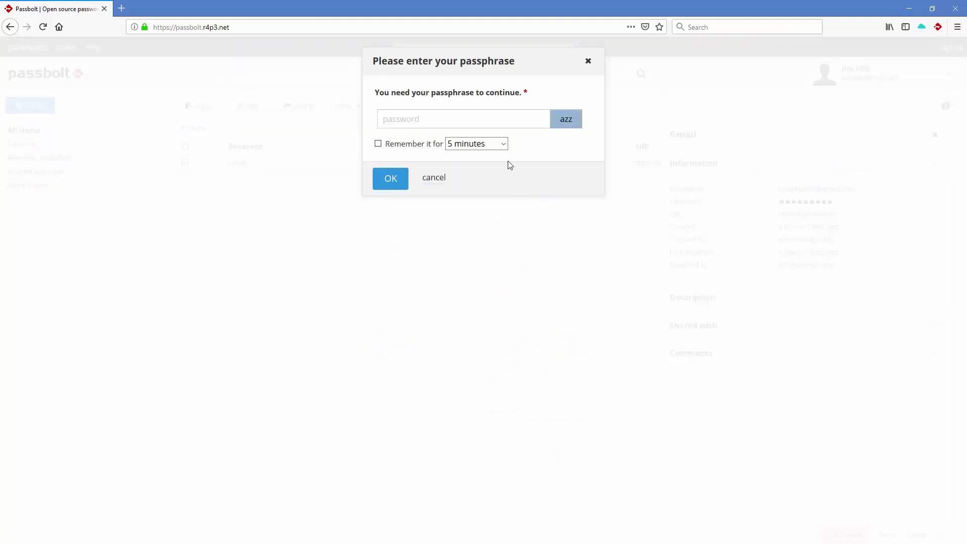
click(436, 121)
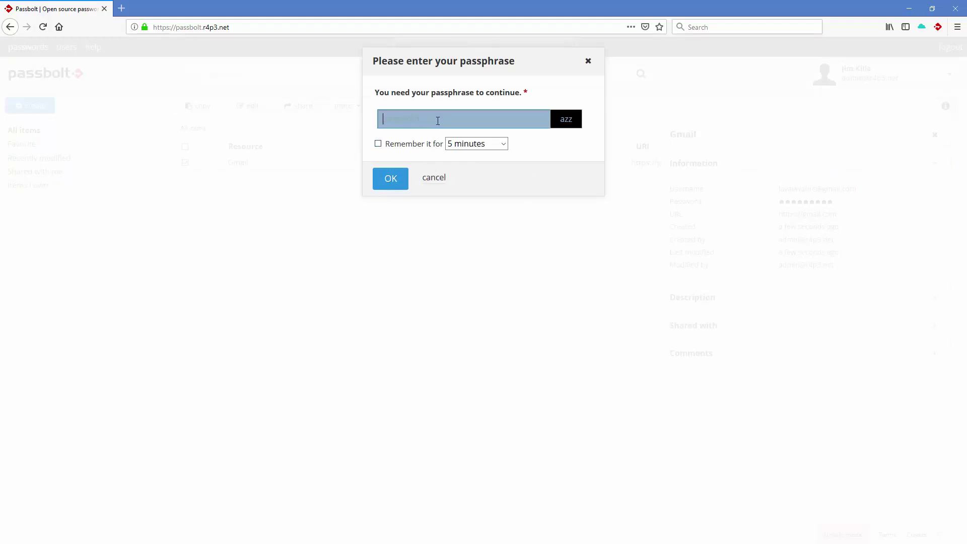
text(********)
key(Return)
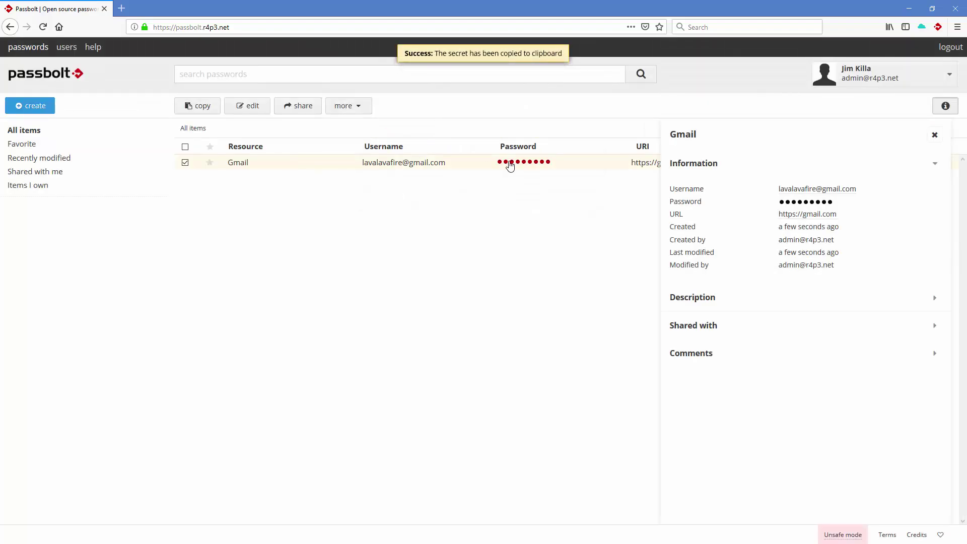
Copy the password again with the passphrase remembered until logout, then copy the username.
right_click(519, 162)
click(547, 181)
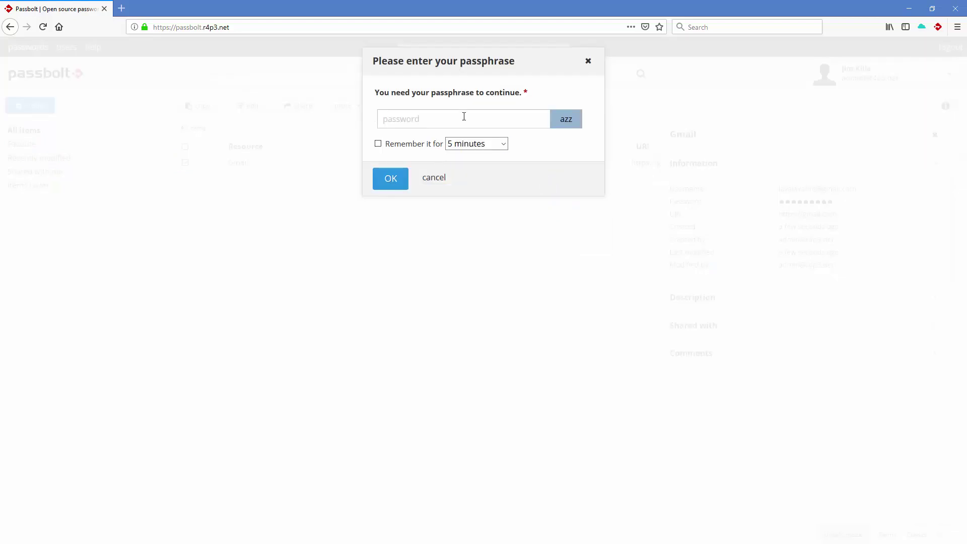
click(377, 144)
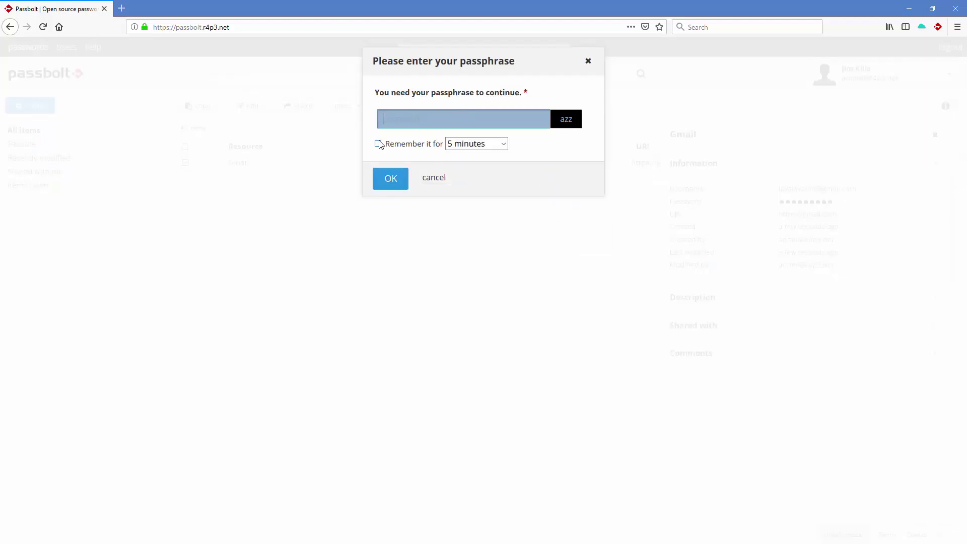
click(455, 149)
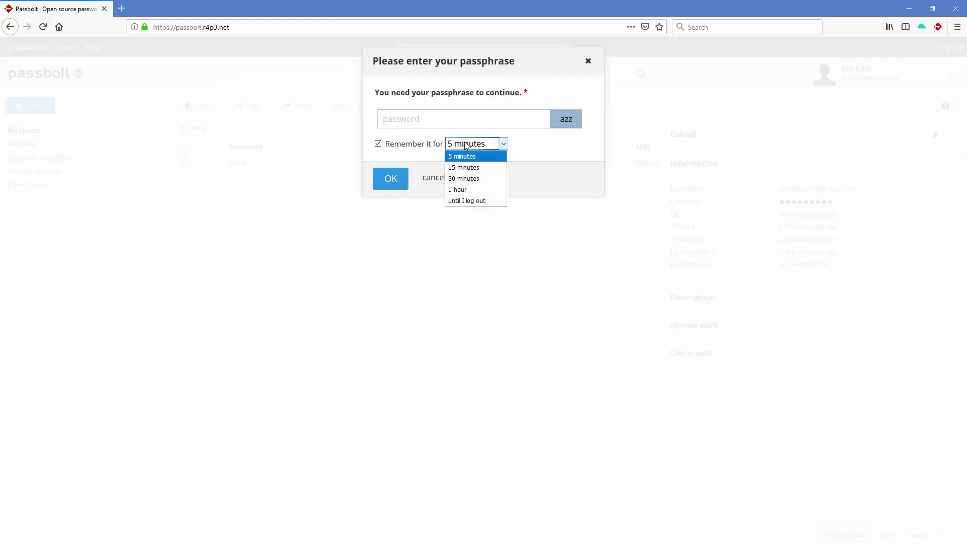
click(470, 200)
click(410, 111)
text(**********)
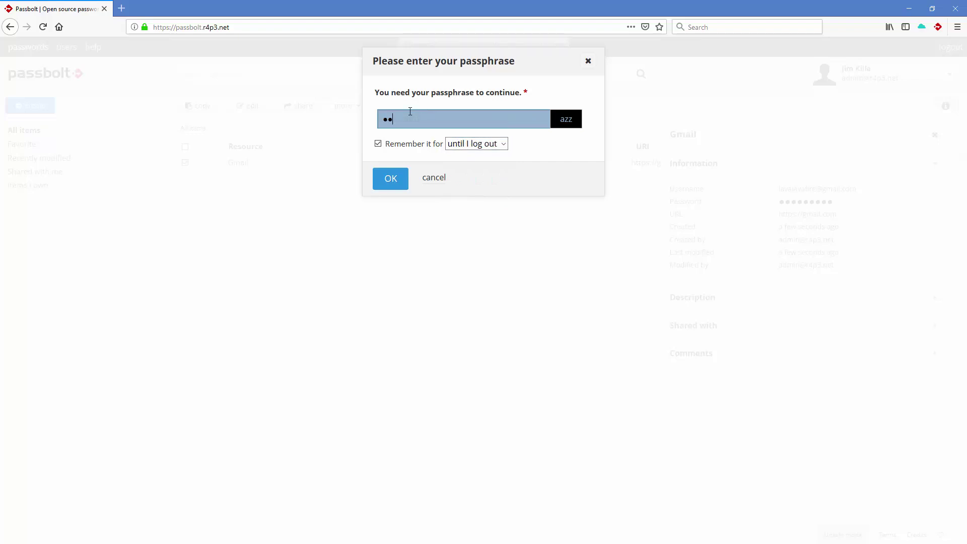
text(*)
key(Return)
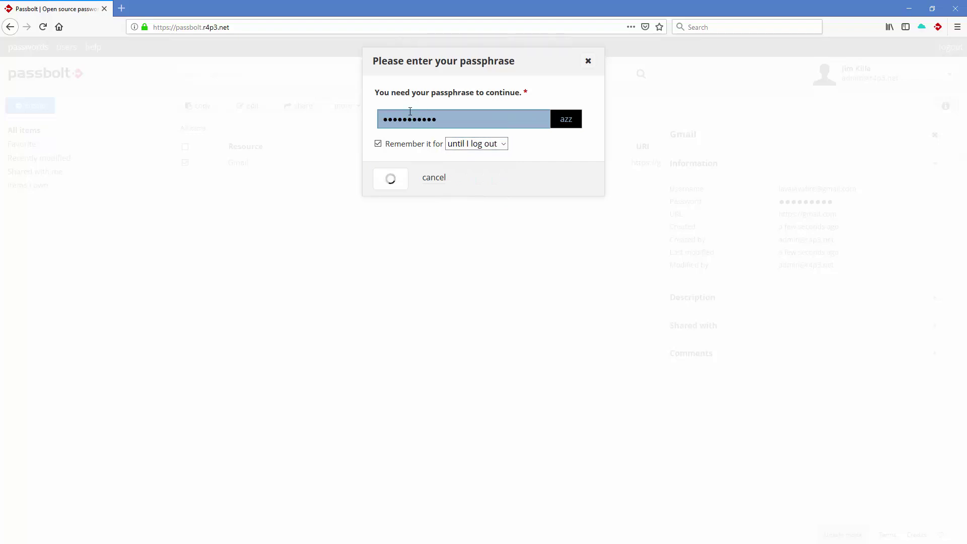
right_click(415, 161)
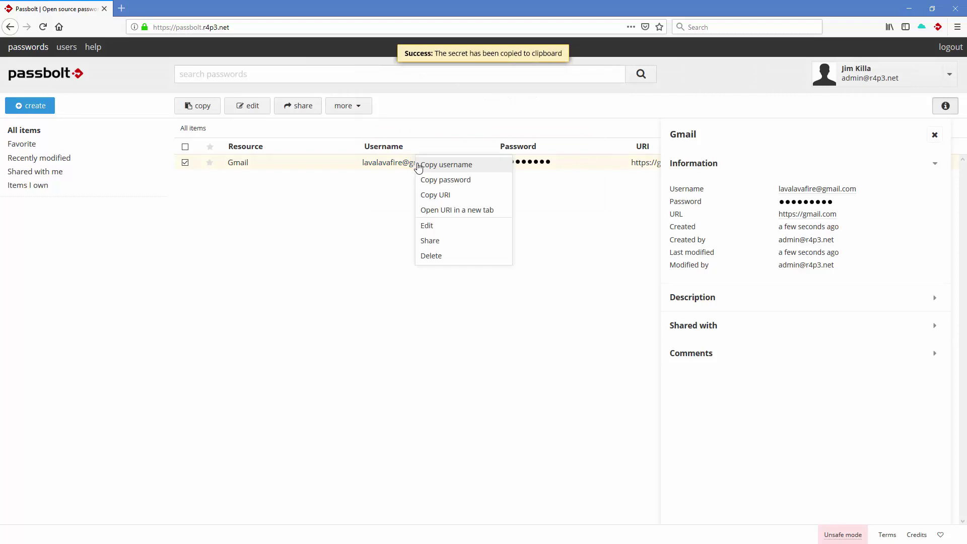
click(447, 181)
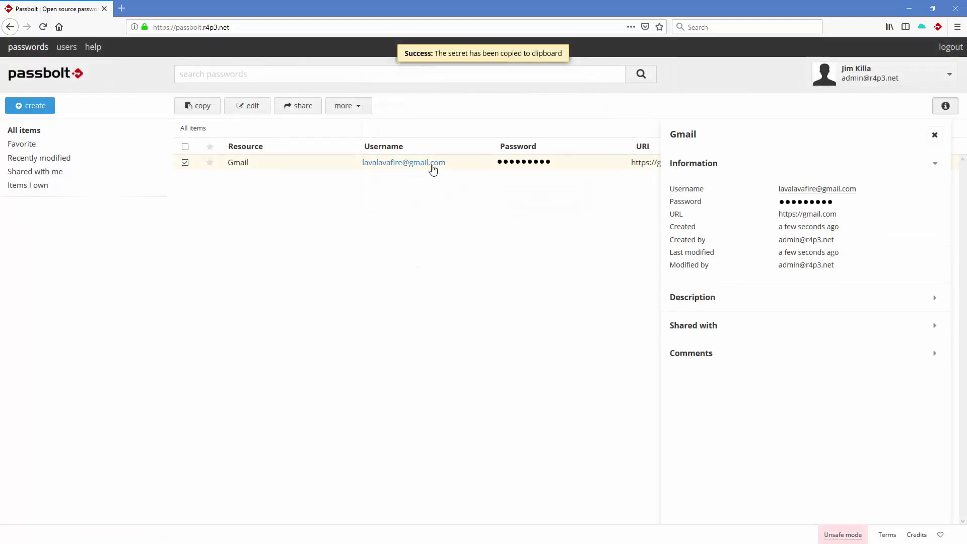
Copy the Gmail username and open the entry's Share dialog.
right_click(432, 167)
click(448, 166)
right_click(399, 164)
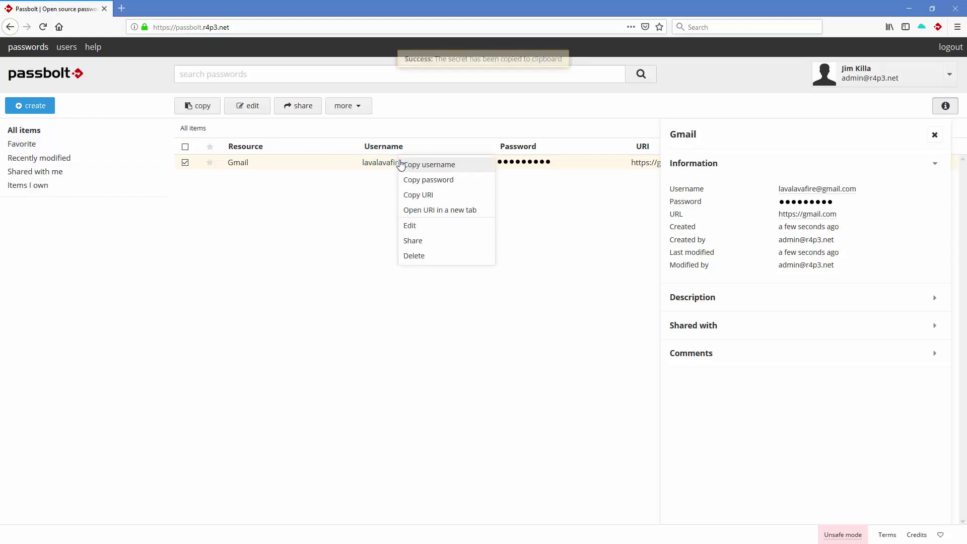
click(428, 246)
click(477, 157)
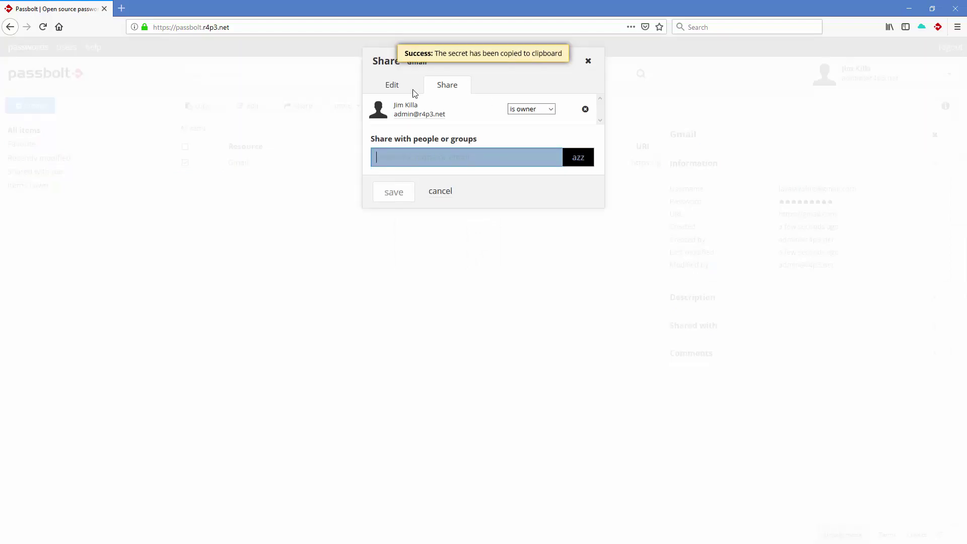
View the Edit tab without changes, then show who the entry is shared with.
click(395, 88)
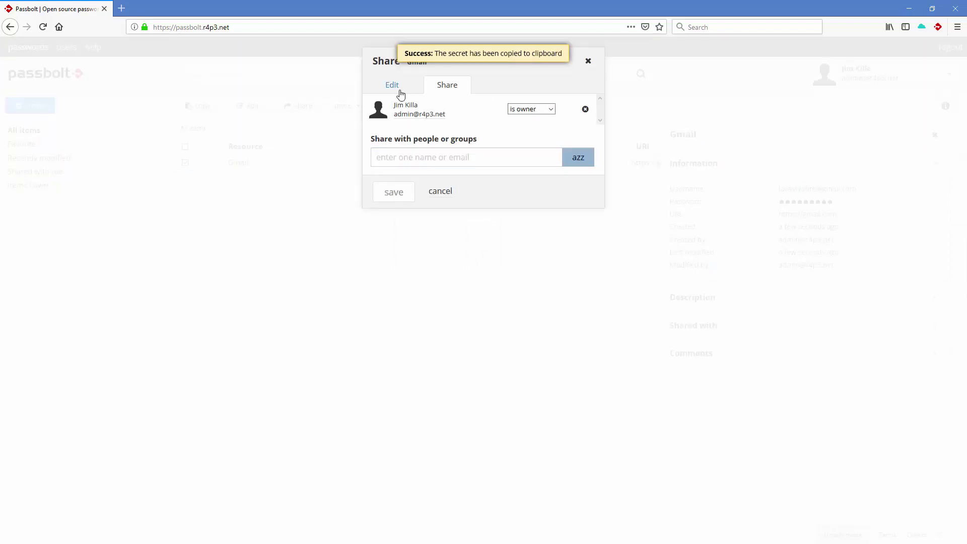
click(588, 62)
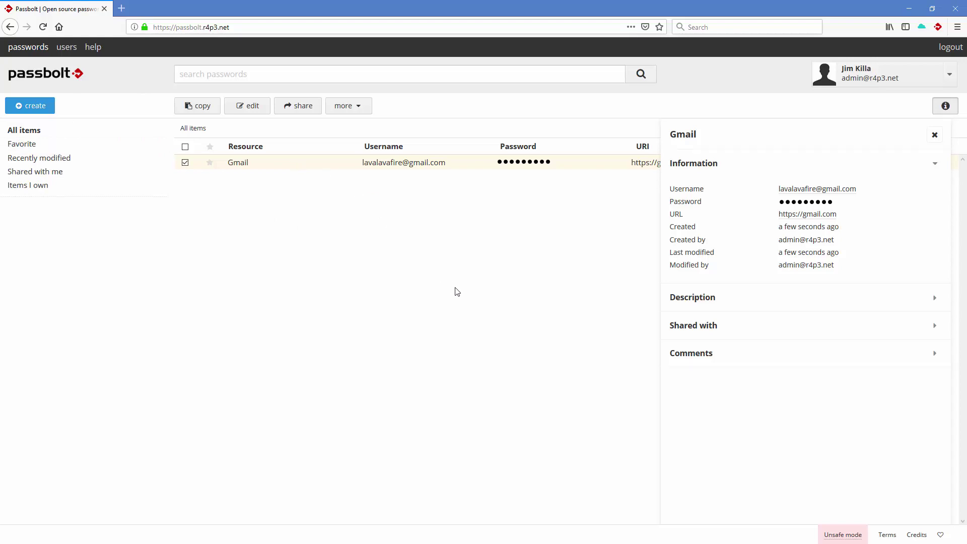
click(690, 326)
Expand and collapse the Comments section, then close the Gmail details sidebar.
click(706, 391)
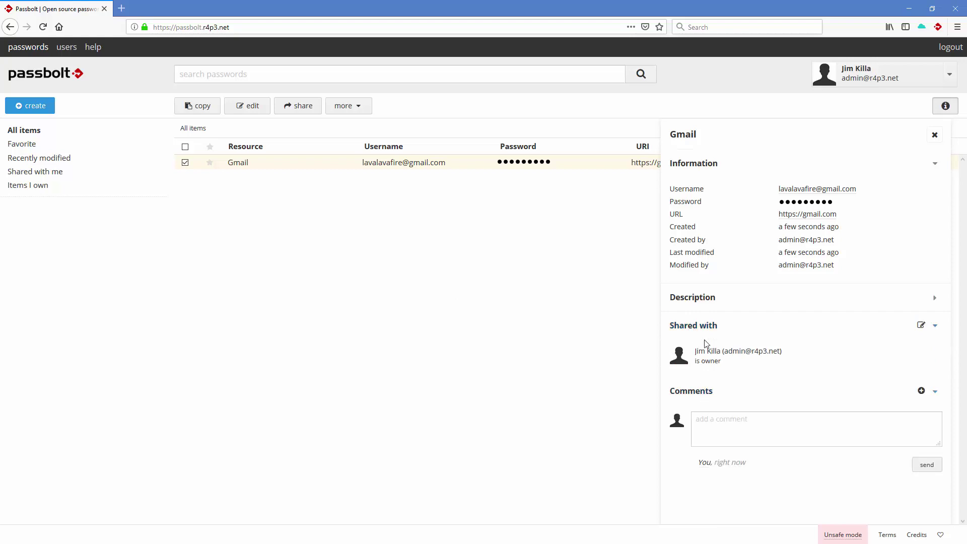
click(704, 353)
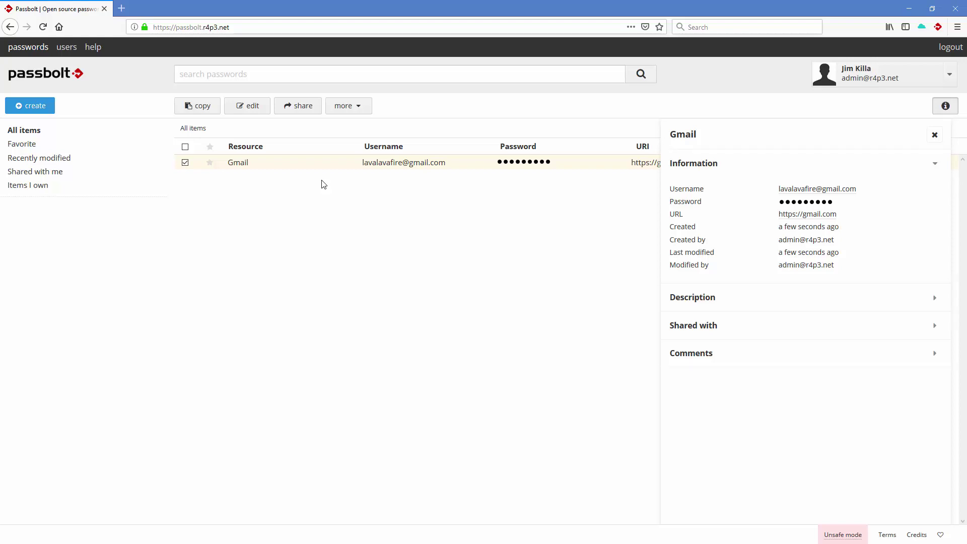
click(935, 135)
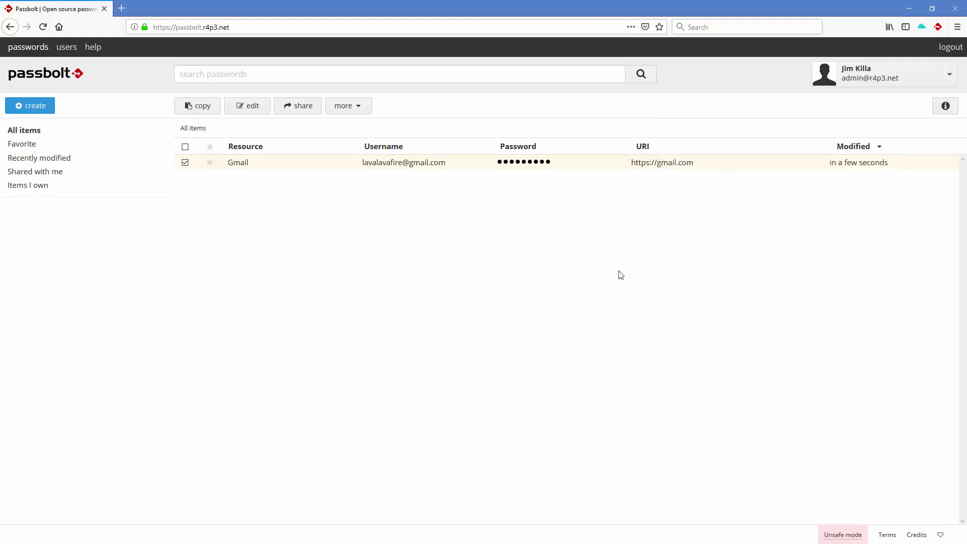